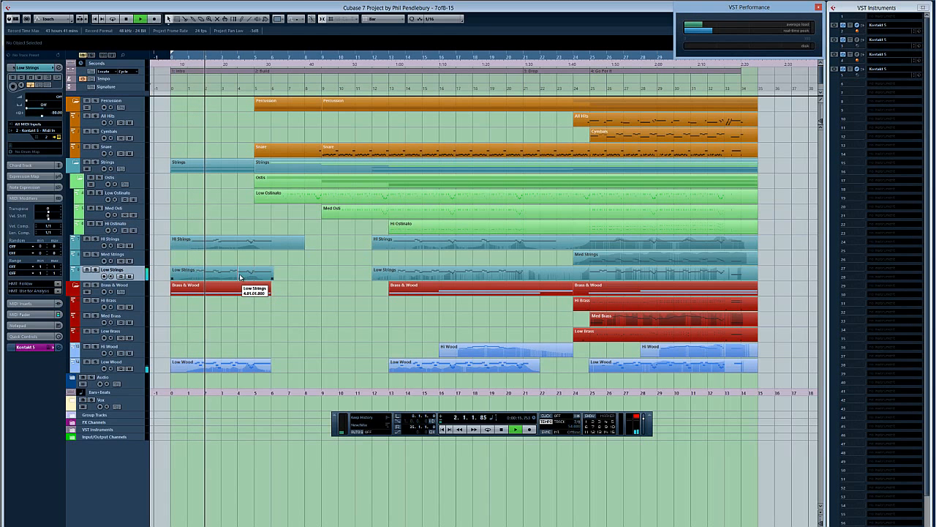
# Step: Examine the notes and controller curve of the opening Low Strings part in the Key Editor, and close the editor
pyautogui.doubleClick(240, 277)
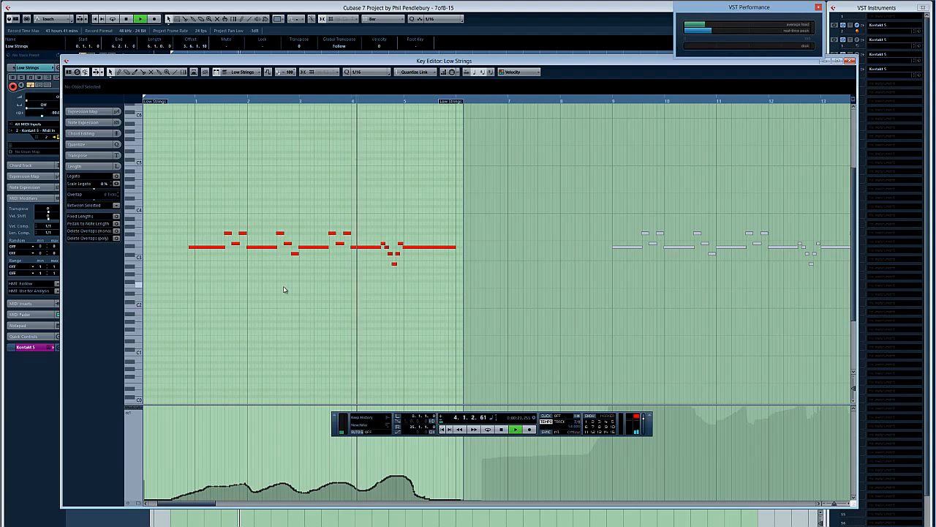
pyautogui.press('Return')
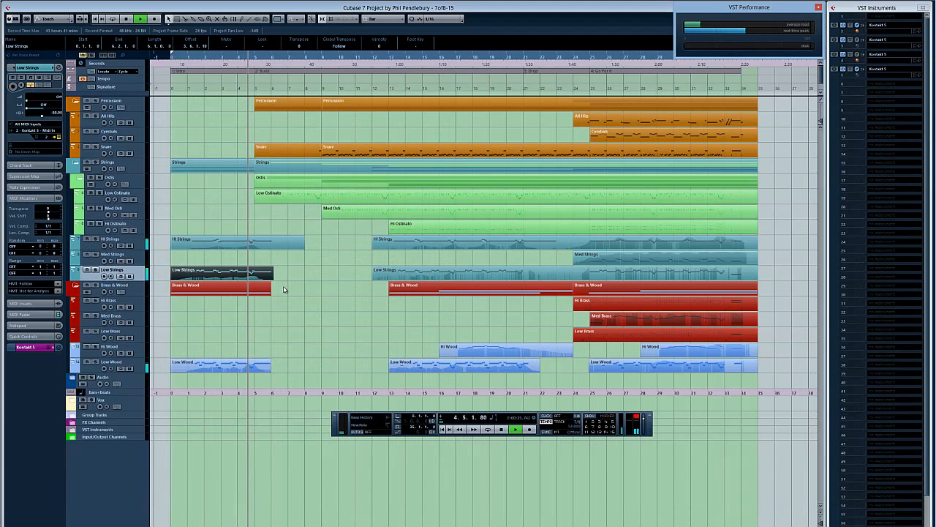
# Step: Examine the Low Ostinato notes and velocities up close in the Key Editor with the Transport panel hidden, and close the editor
pyautogui.click(311, 196)
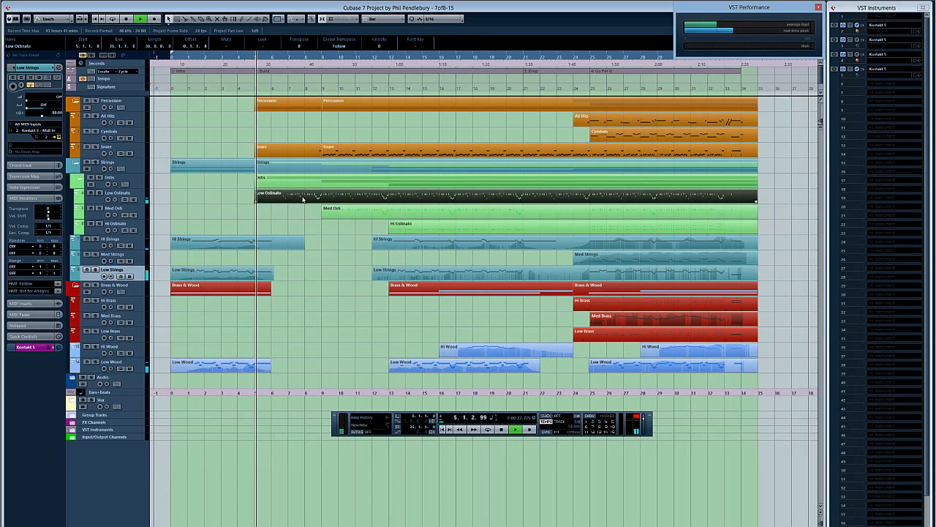
pyautogui.press('Return')
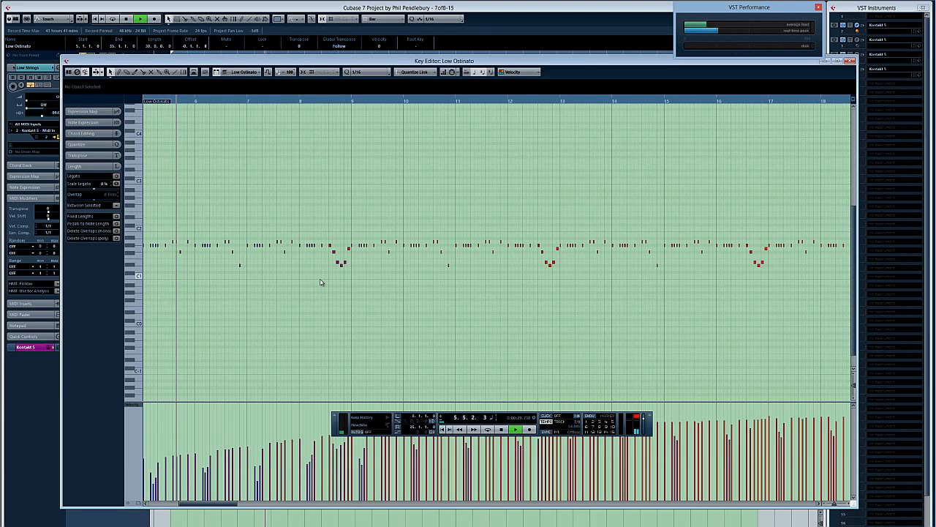
pyautogui.press('F2')
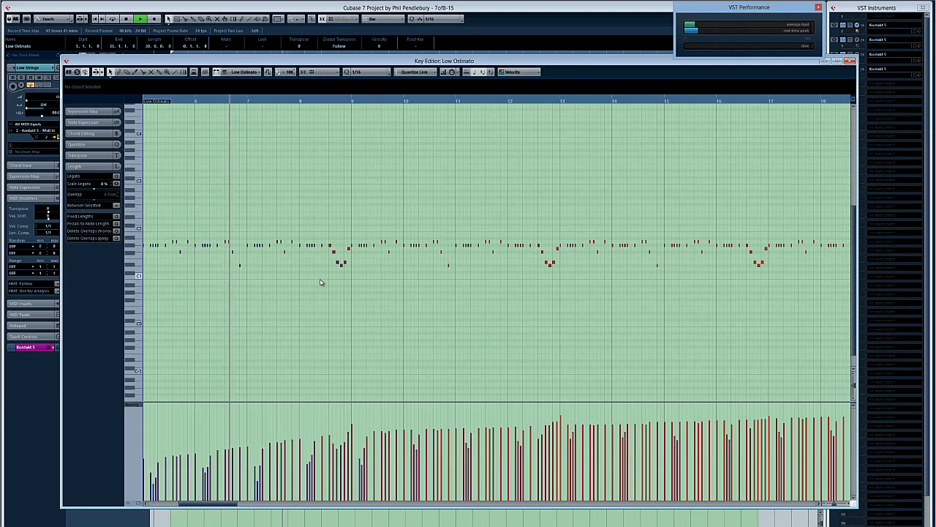
pyautogui.press('h')
pyautogui.press('h')
pyautogui.press('h')
pyautogui.press('h')
pyautogui.press('h')
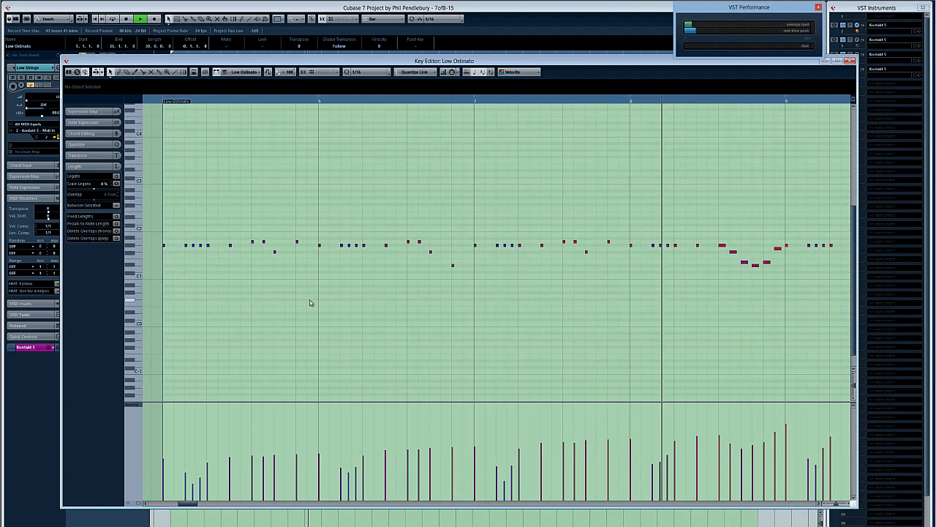
pyautogui.press('Escape')
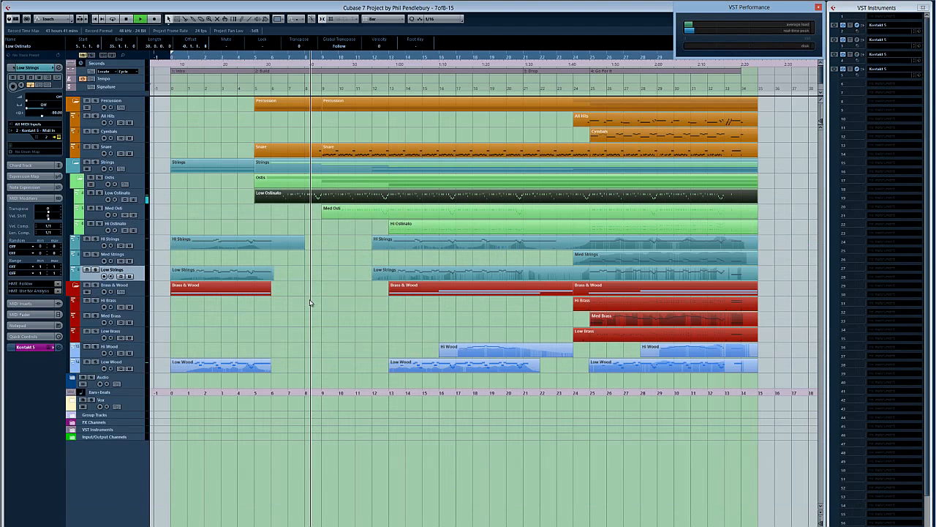
# Step: Examine the Med Osti part and the Low Strings part starting at bar 12 in the Key Editor during playback
pyautogui.doubleClick(344, 213)
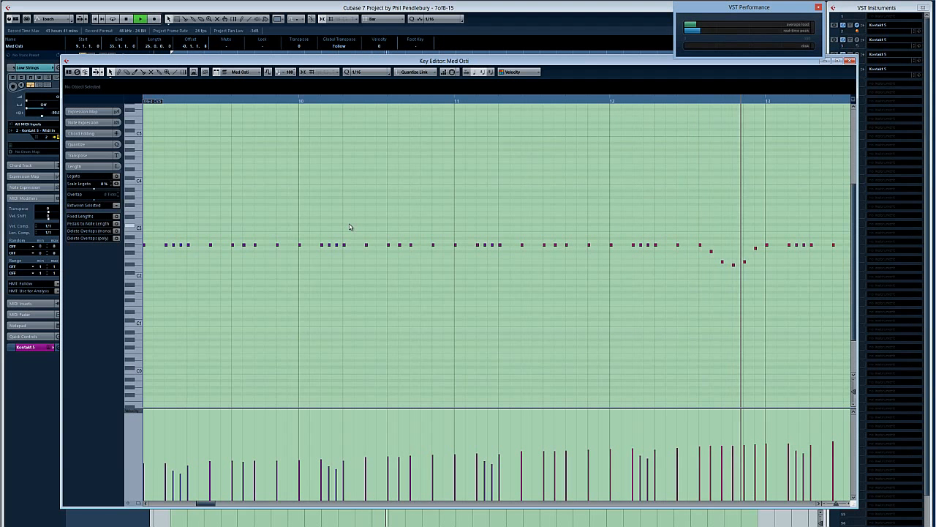
pyautogui.press('Return')
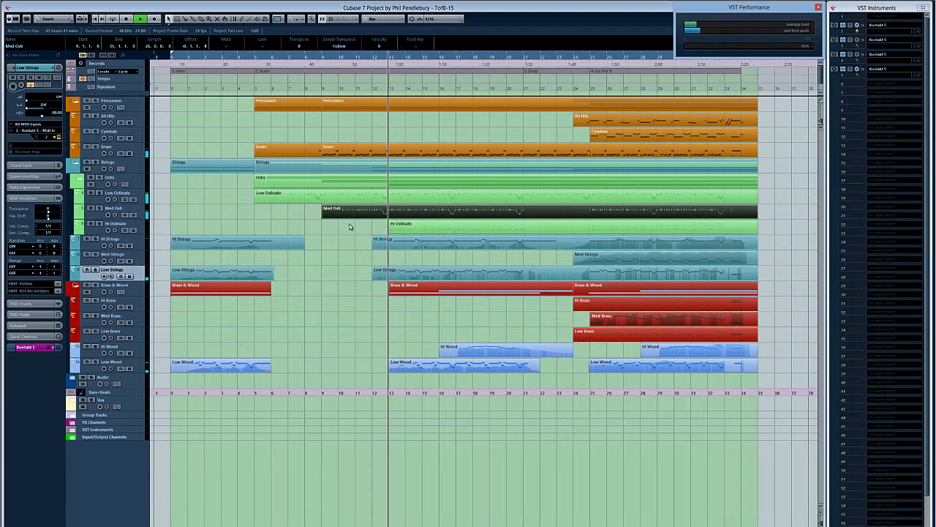
pyautogui.click(421, 276)
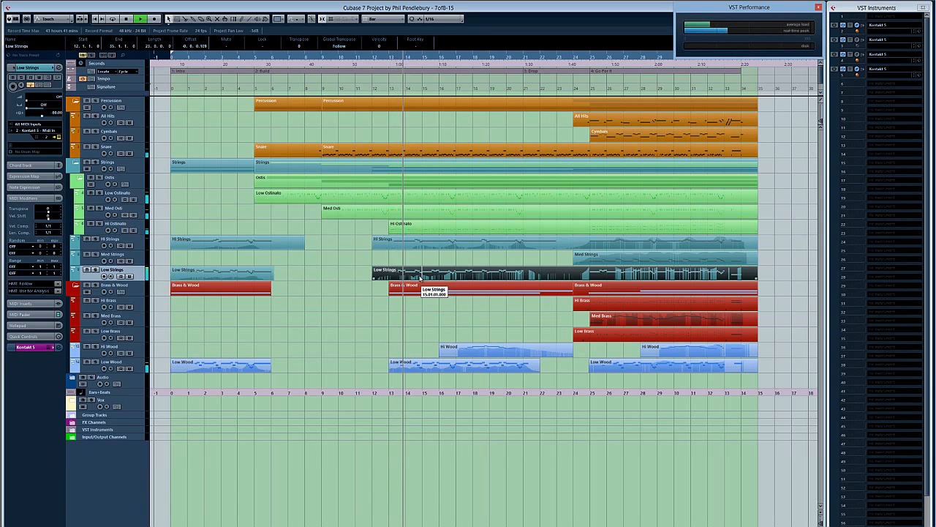
pyautogui.press('Return')
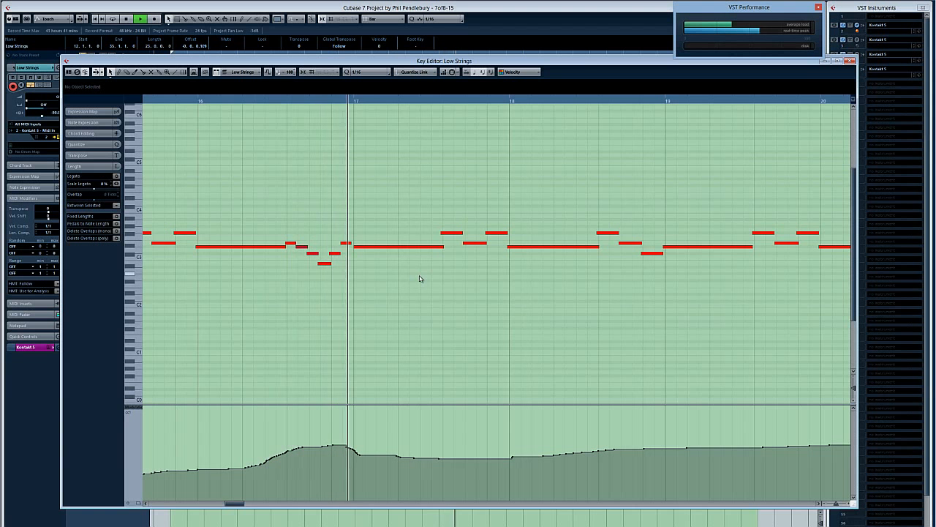
pyautogui.press('Return')
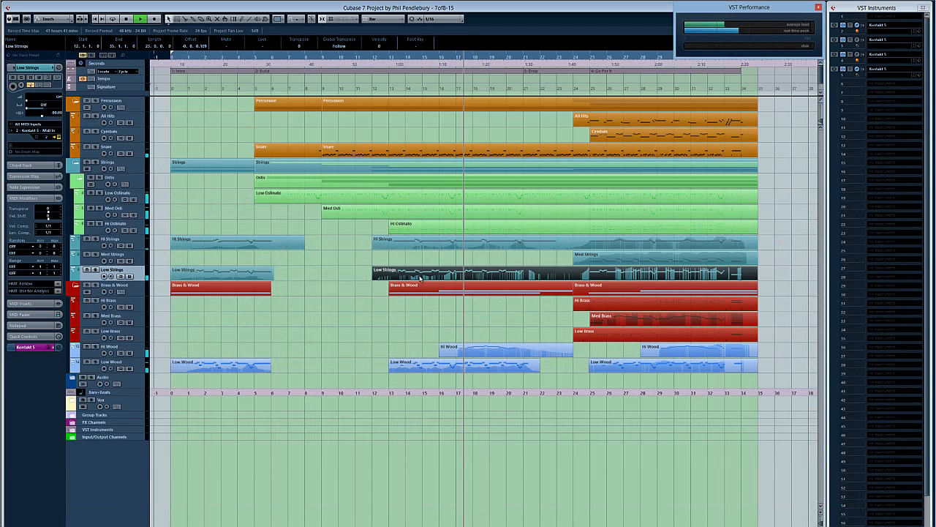
# Step: Examine the first Hi Wood part and the Hi Ostinato part in the Key Editor during playback
pyautogui.doubleClick(490, 352)
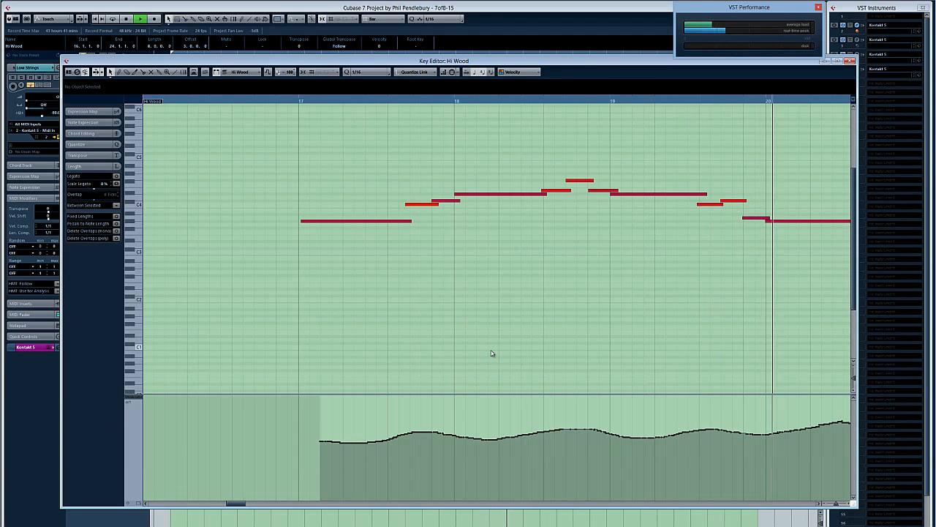
pyautogui.press('Return')
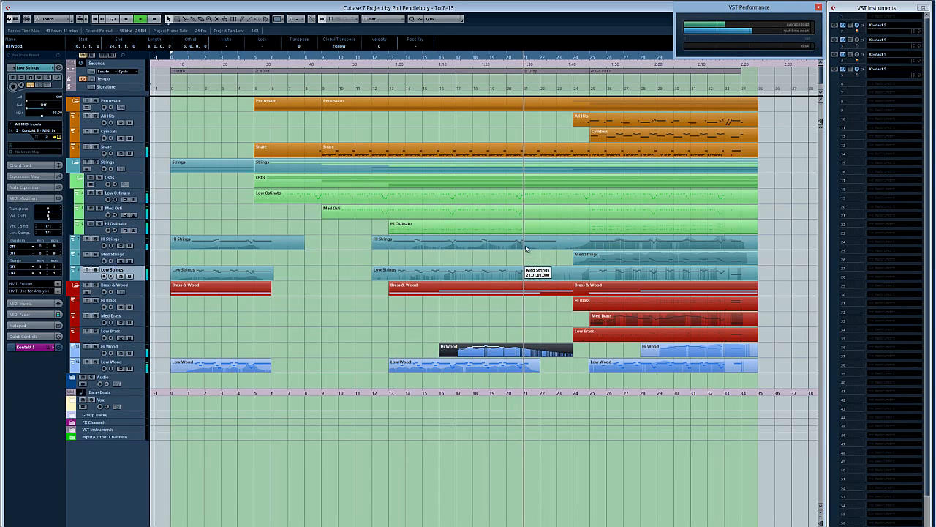
pyautogui.press('Return')
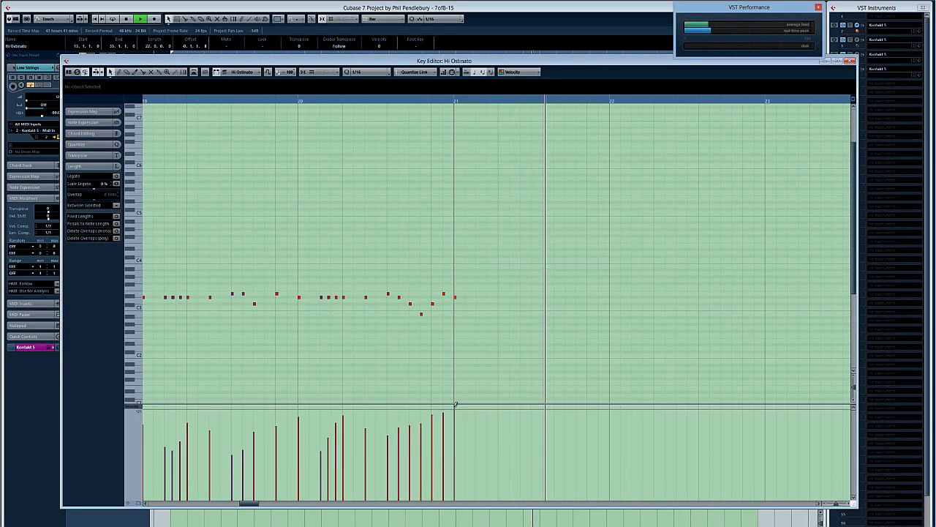
pyautogui.press('Return')
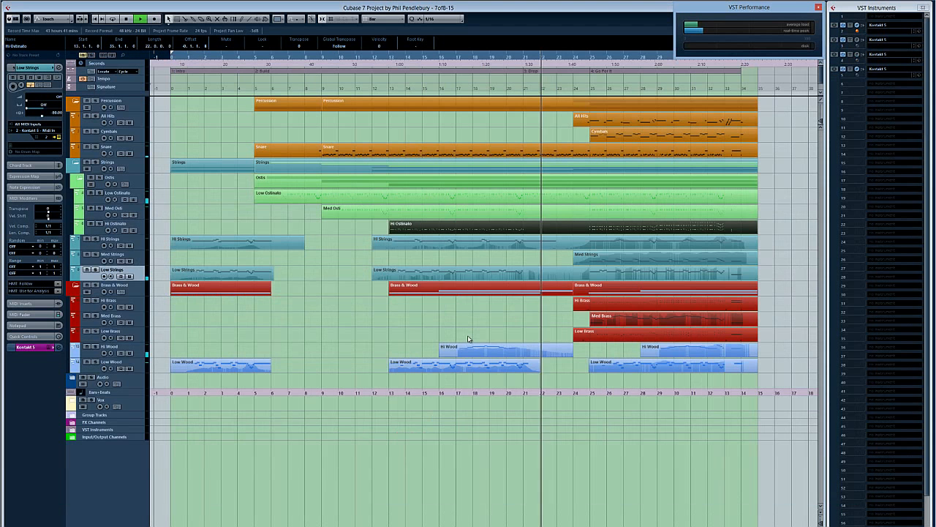
# Step: Examine the closing notes and controller curve of the Med Brass part in the Key Editor, and close the editor
pyautogui.click(554, 318)
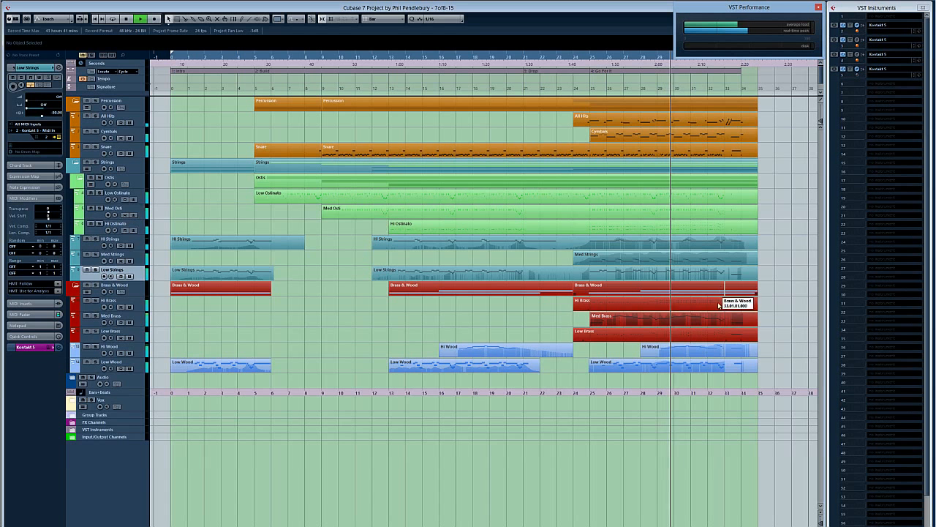
pyautogui.doubleClick(701, 319)
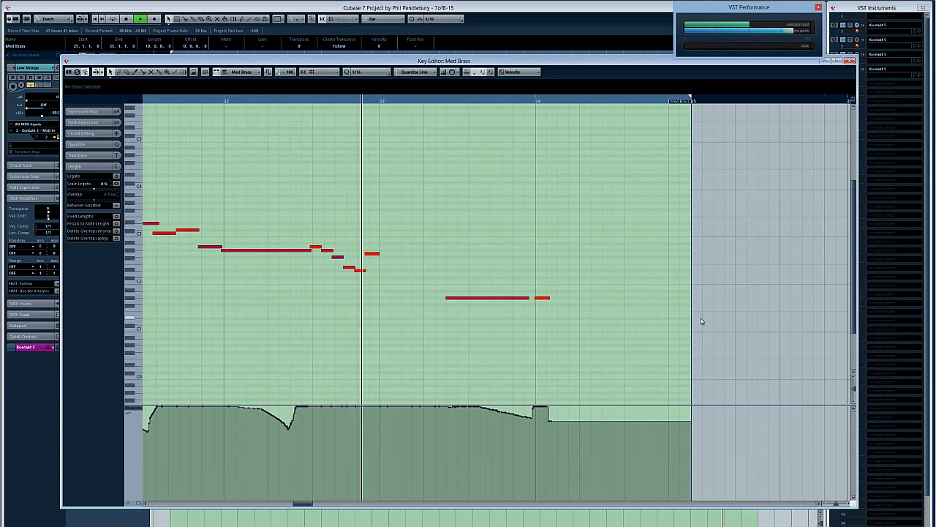
pyautogui.press('Return')
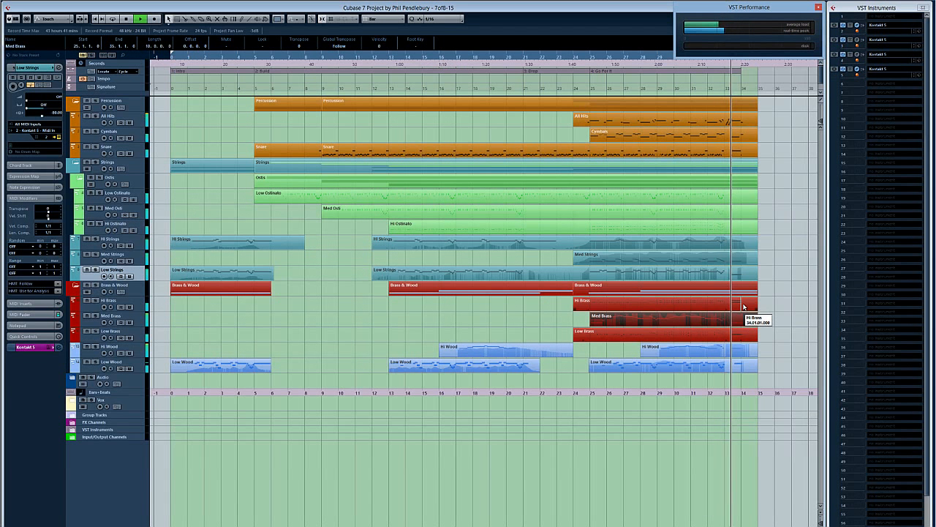
# Step: Deselect the Med Brass part, stop playback and return the project cursor to the start
pyautogui.click(783, 301)
pyautogui.press('space')
pyautogui.press(',')
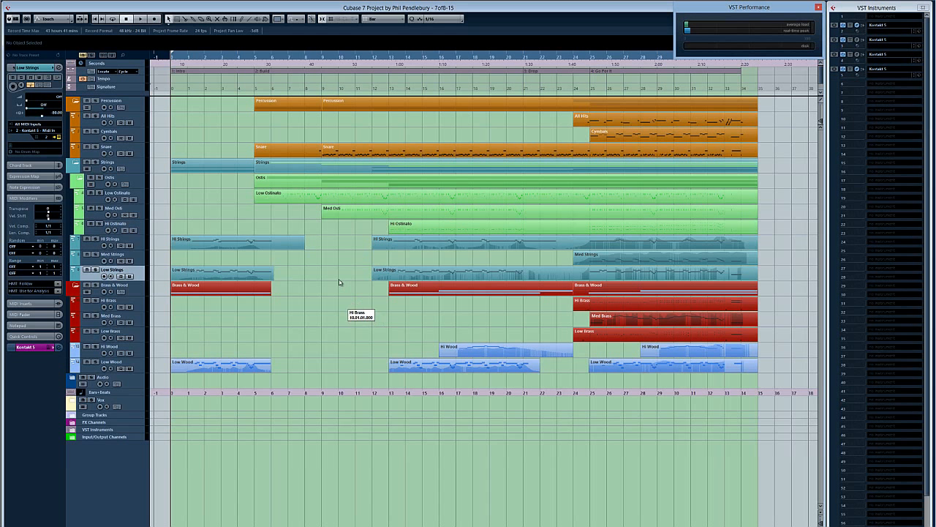
# Step: Select the Low Ostinato part and its track, and solo the track
pyautogui.click(288, 201)
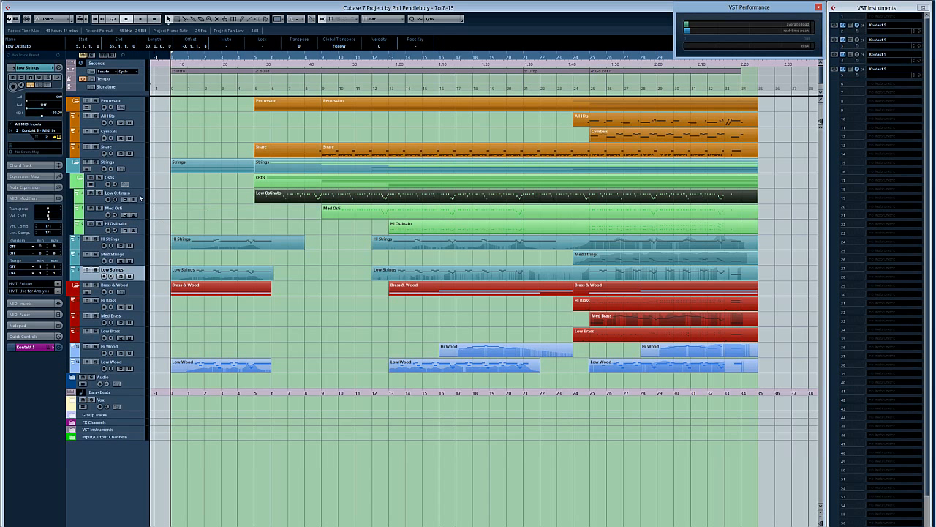
pyautogui.click(139, 197)
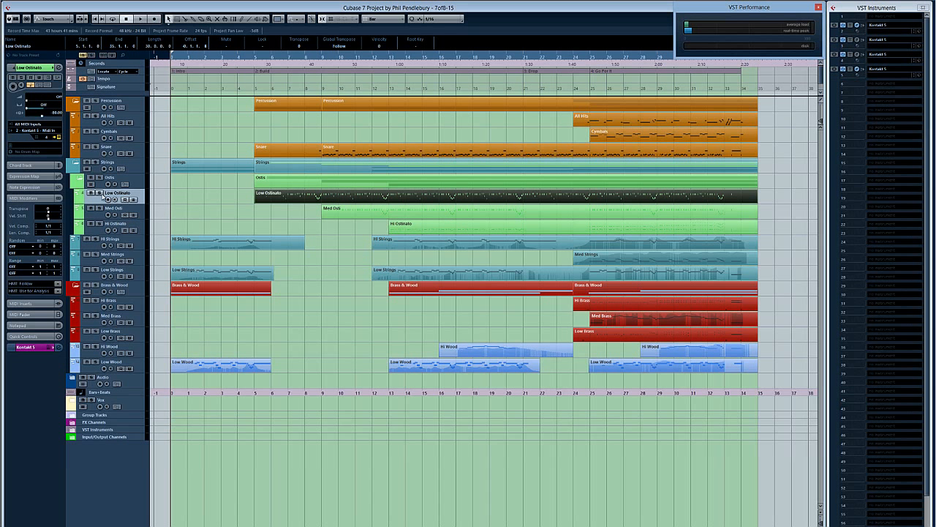
pyautogui.click(100, 194)
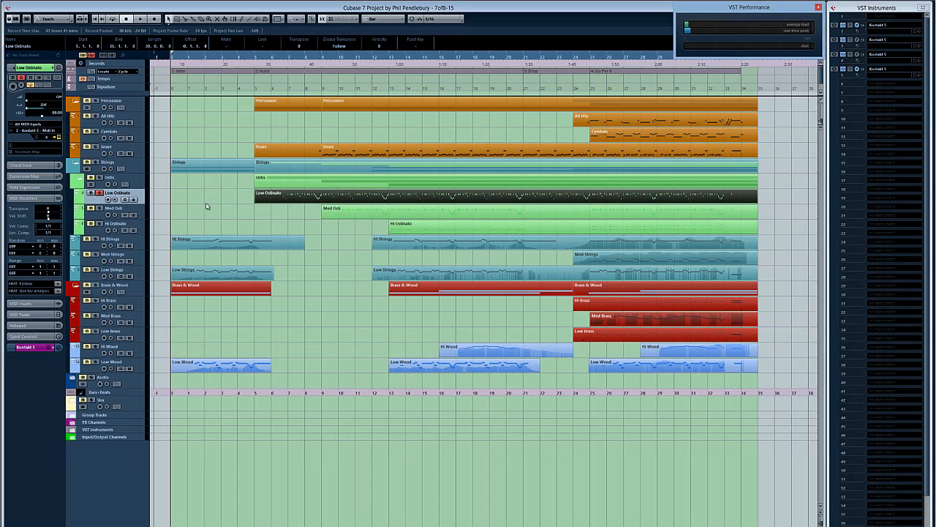
# Step: Audition the soloed Low Ostinato part in the Key Editor, and move the editor window clear of the VST Instruments list
pyautogui.doubleClick(297, 198)
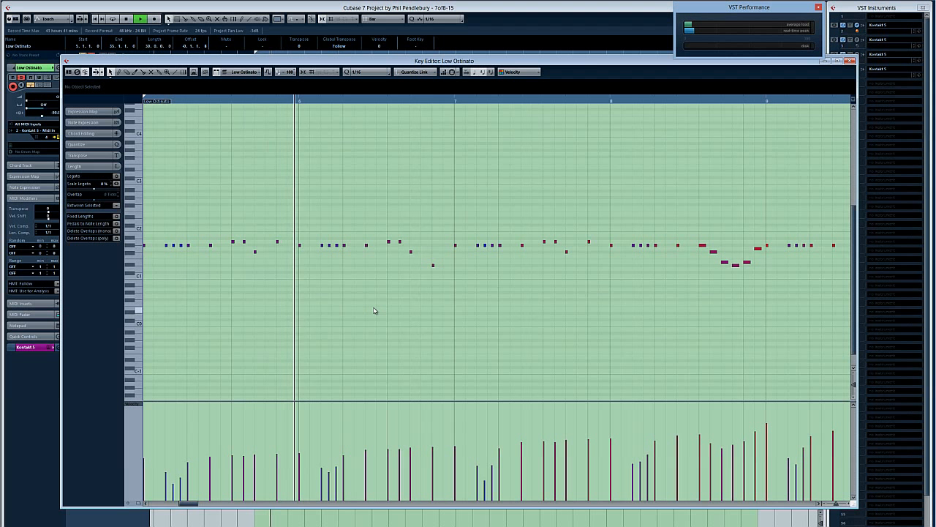
pyautogui.press('space')
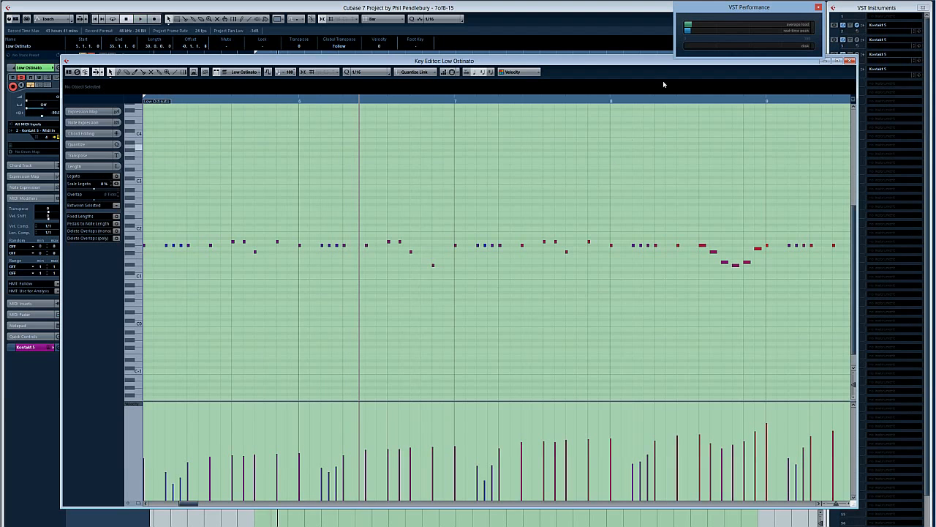
pyautogui.moveTo(652, 64); pyautogui.dragTo(618, 73)
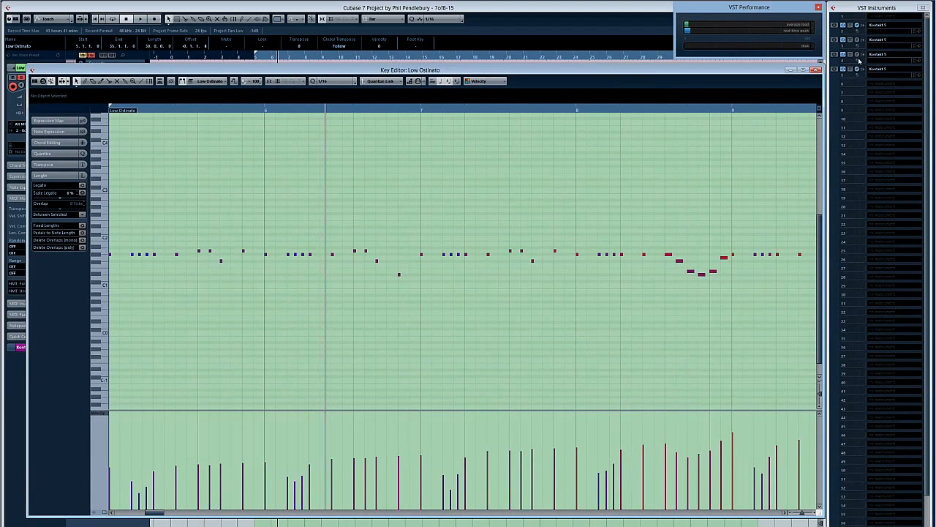
# Step: Examine the Albion low string patches in the 2 - Kontakt 5 instrument, and return to the Low Ostinato Key Editor
pyautogui.click(859, 26)
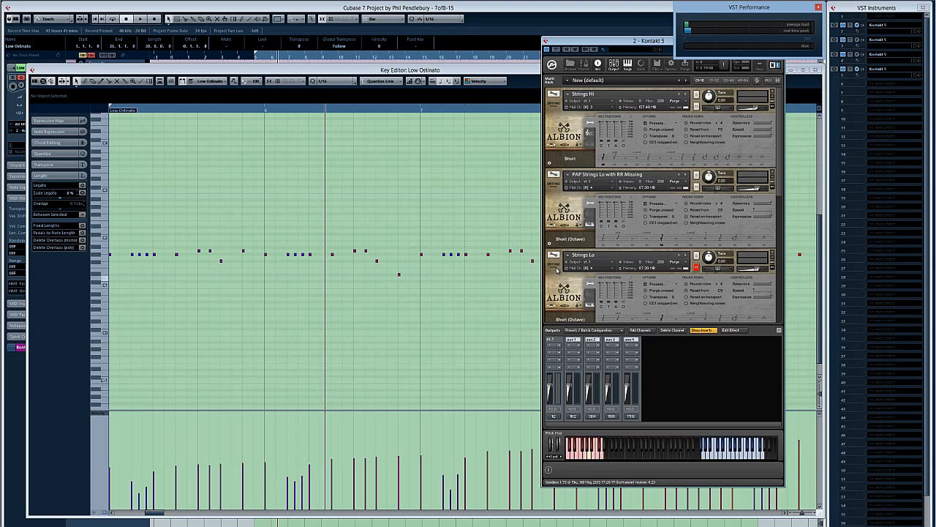
pyautogui.click(697, 188)
pyautogui.click(388, 347)
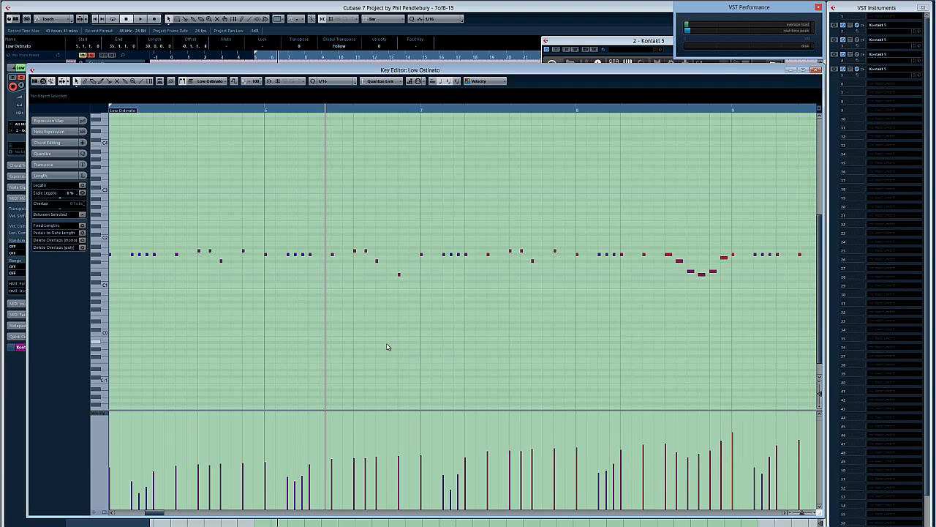
# Step: Look through the quantize values for the Low Ostinato notes, and play the part from the left locator
pyautogui.press('KP_Subtract')
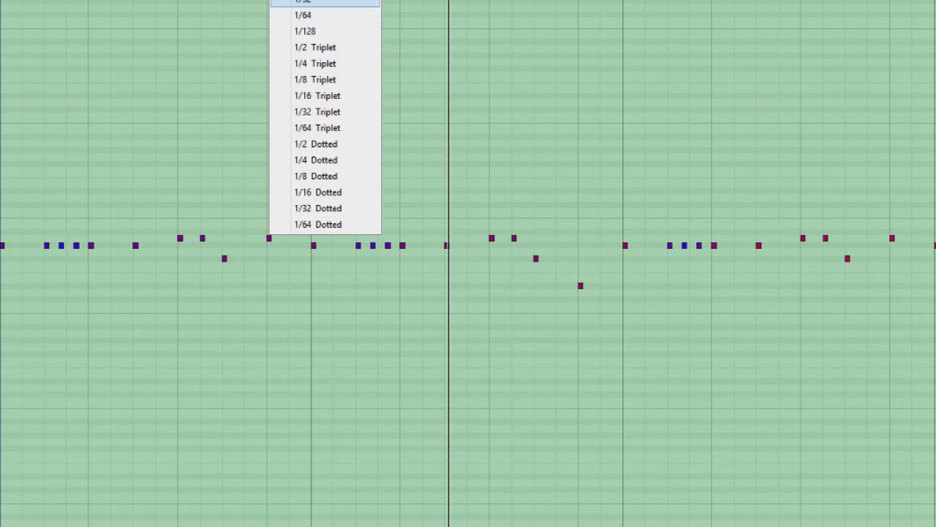
pyautogui.click(328, 96)
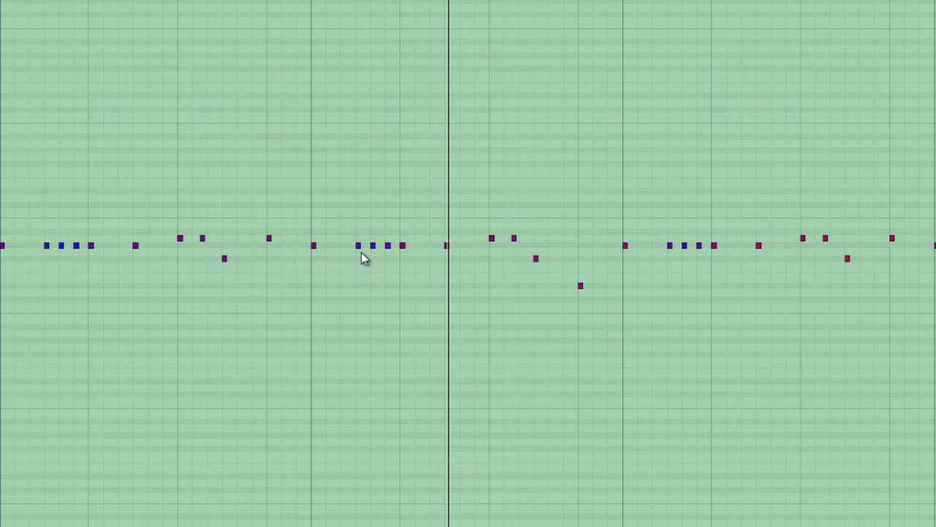
pyautogui.click(333, 81)
pyautogui.click(333, 123)
pyautogui.press('KP_1')
pyautogui.press('space')
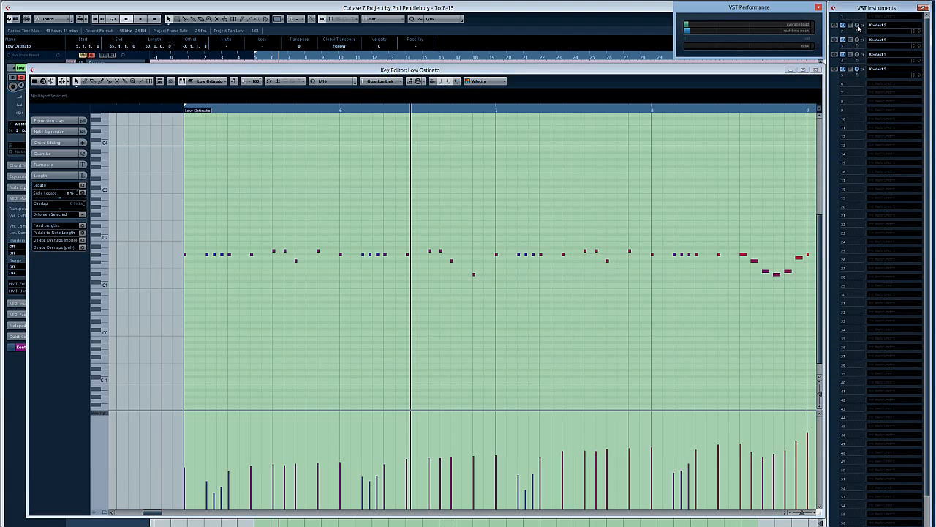
# Step: Bring the 2 - Kontakt 5 instrument back into view, and close the Low Ostinato Key Editor
pyautogui.click(858, 30)
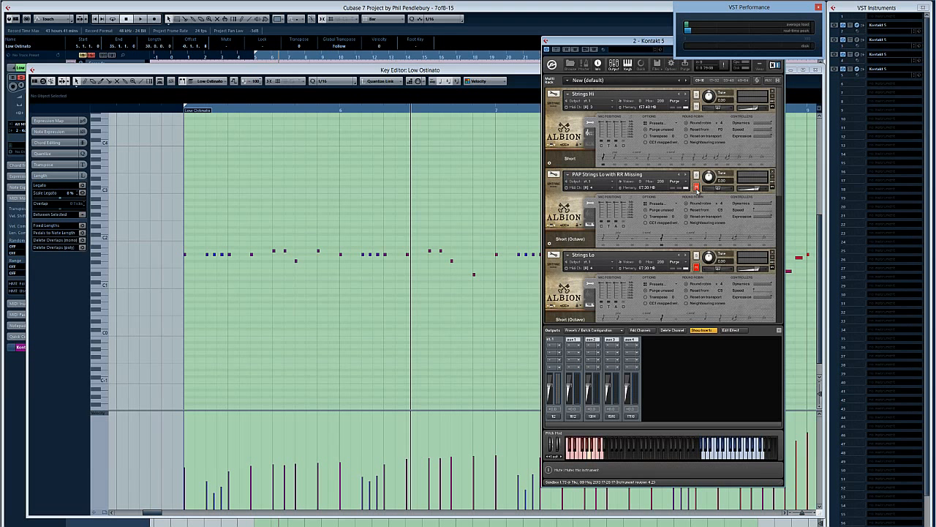
pyautogui.click(440, 225)
pyautogui.press('Return')
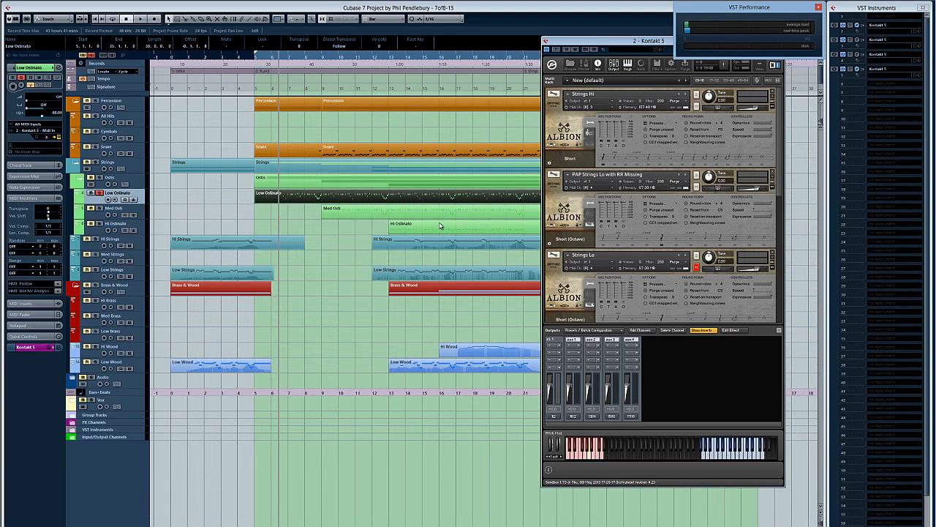
# Step: Deselect the Low Ostinato part, place the project cursor around bar 9 and play the soloed track
pyautogui.press('space')
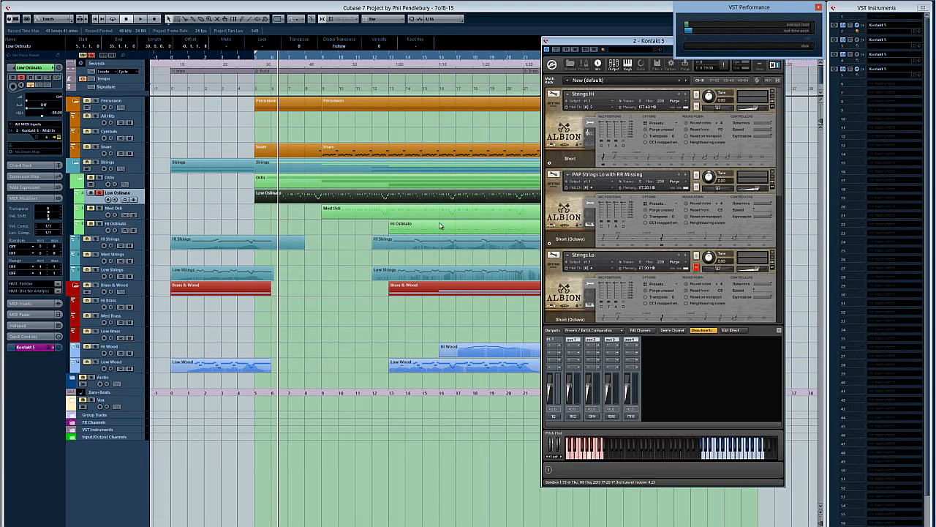
pyautogui.click(329, 240)
pyautogui.click(321, 59)
pyautogui.press('space')
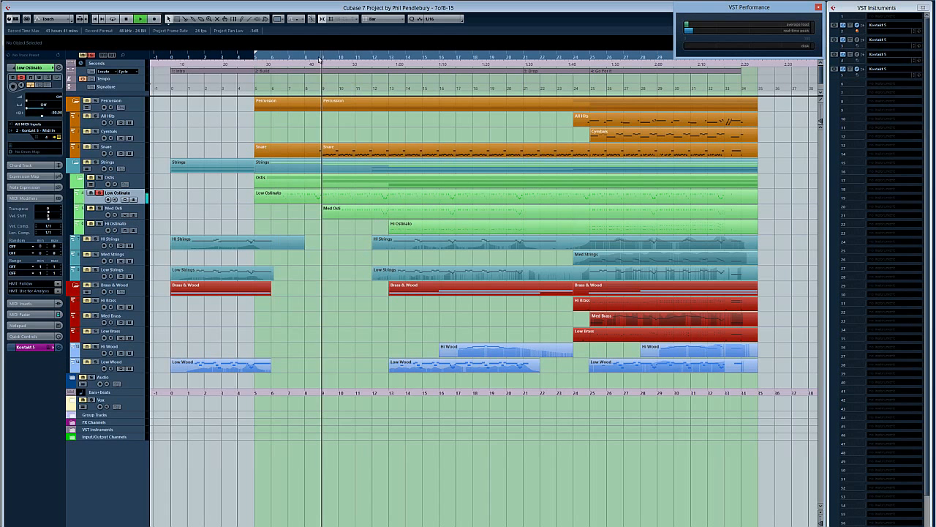
# Step: Examine the Low Ostinato notes and velocities up to about bar 13 in the Key Editor during playback, and close the editor
pyautogui.doubleClick(388, 202)
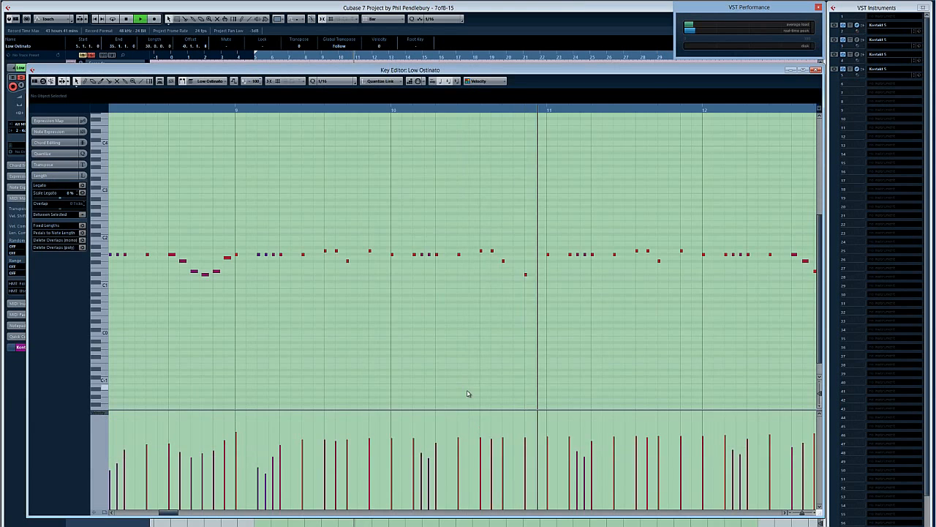
pyautogui.press('g')
pyautogui.press('g')
pyautogui.press('g')
pyautogui.press('g')
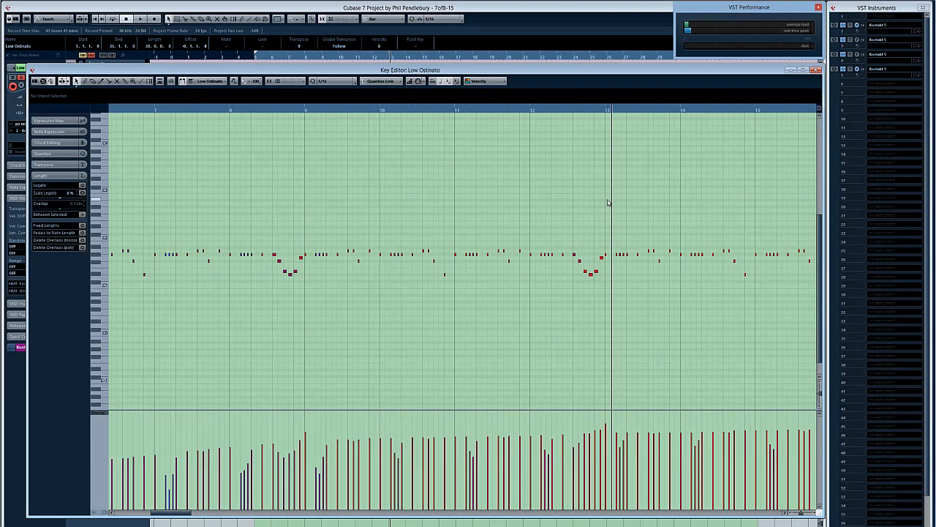
pyautogui.press('Return')
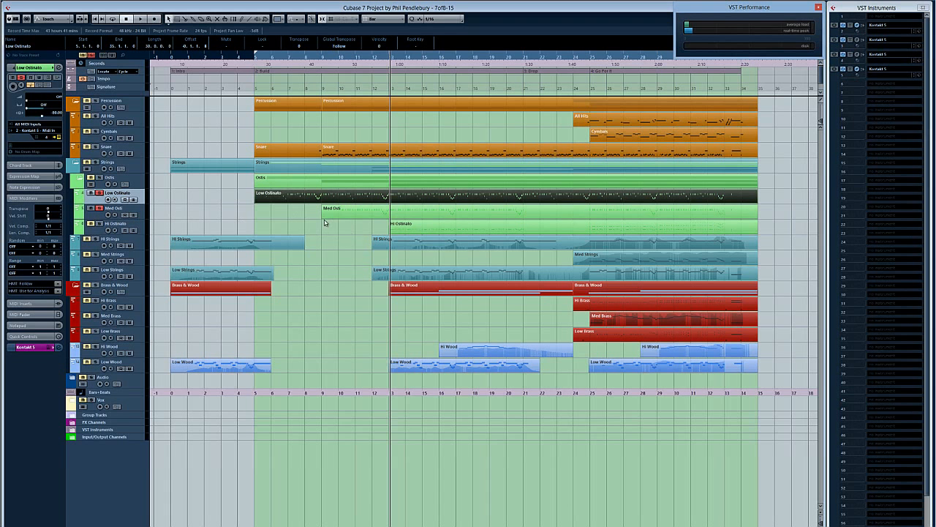
# Step: Examine the Med Osti notes in the Key Editor while playing briefly from around bar 13, and close the editor
pyautogui.doubleClick(360, 218)
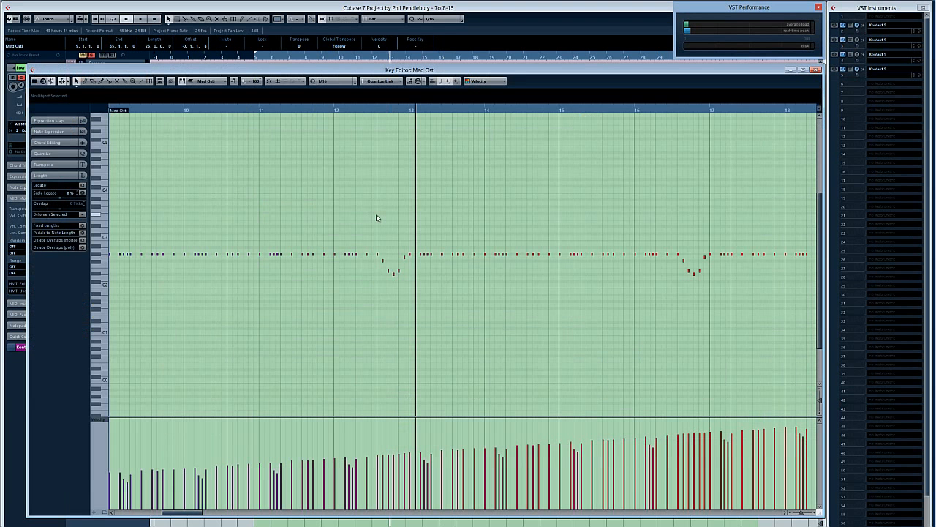
pyautogui.press('KP_Subtract')
pyautogui.press('space')
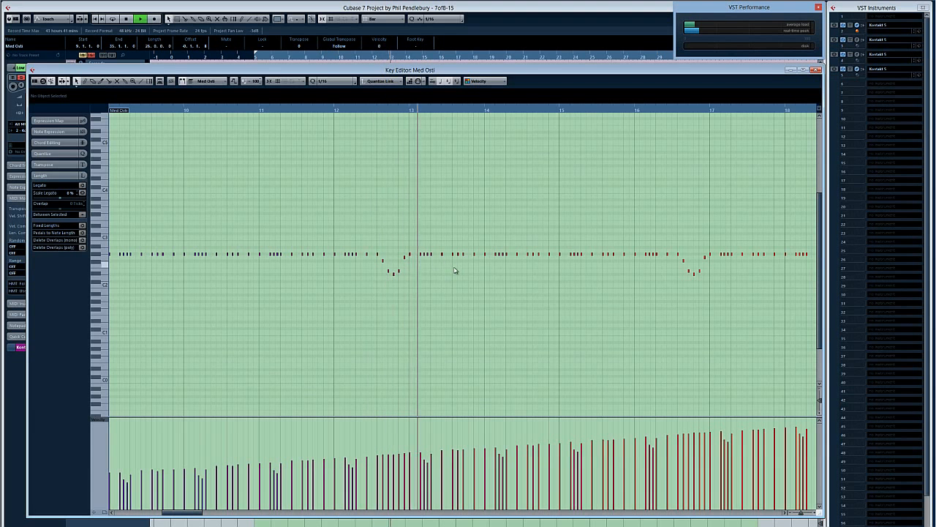
pyautogui.scroll(4, 453, 270)
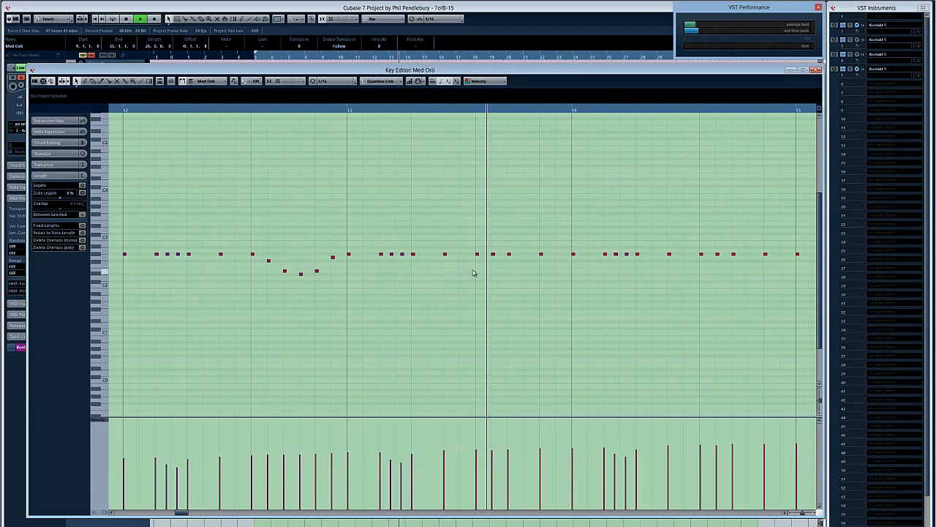
pyautogui.press('space')
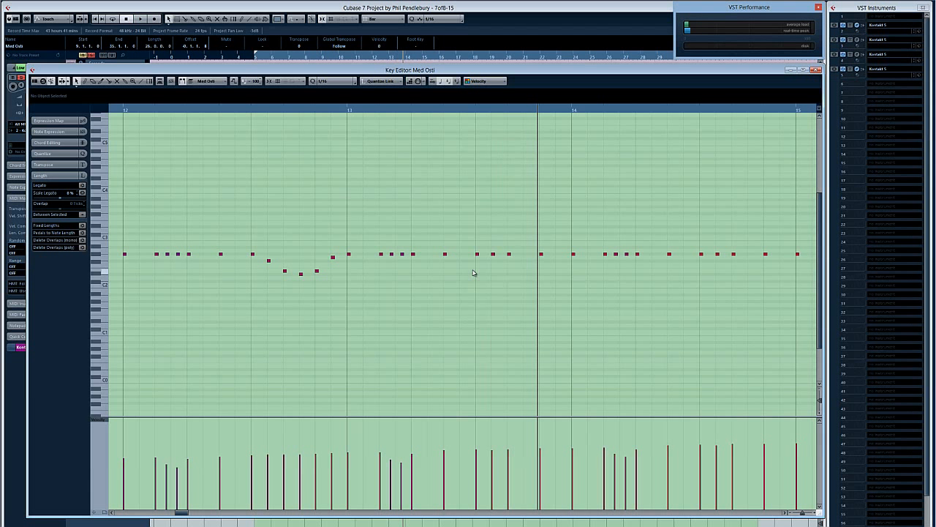
pyautogui.press('Escape')
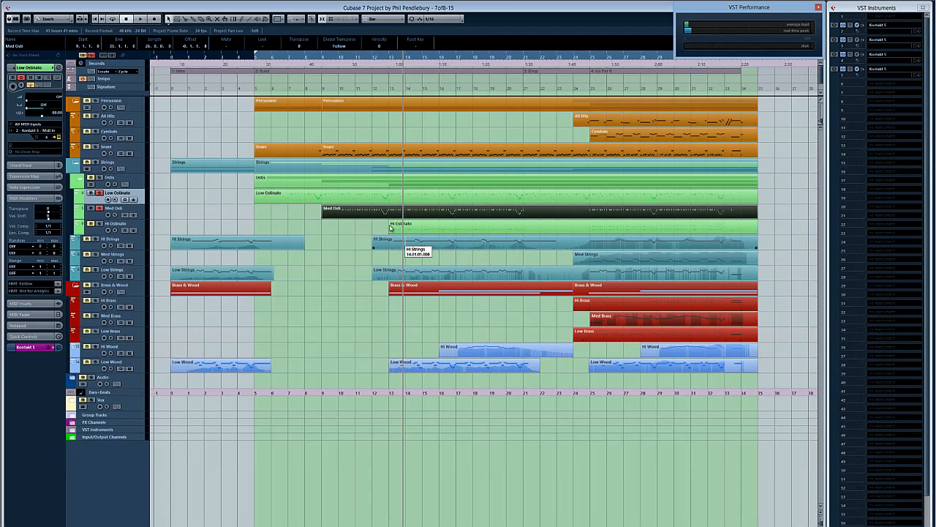
# Step: Show about bars 18 to 31 of Low Ostinato in the Key Editor, and play the velocity dip from just before bar 21
pyautogui.doubleClick(429, 202)
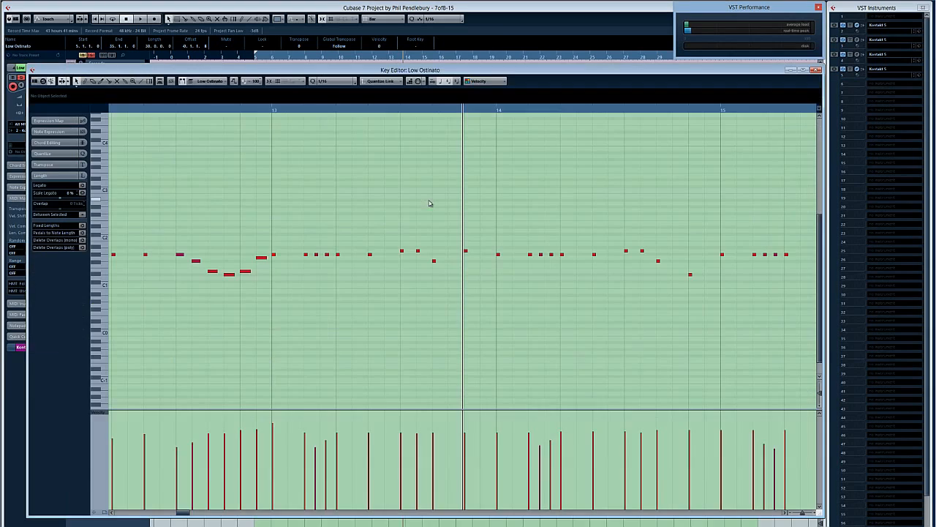
pyautogui.press('g')
pyautogui.press('g')
pyautogui.press('g')
pyautogui.press('g')
pyautogui.press('g')
pyautogui.press('g')
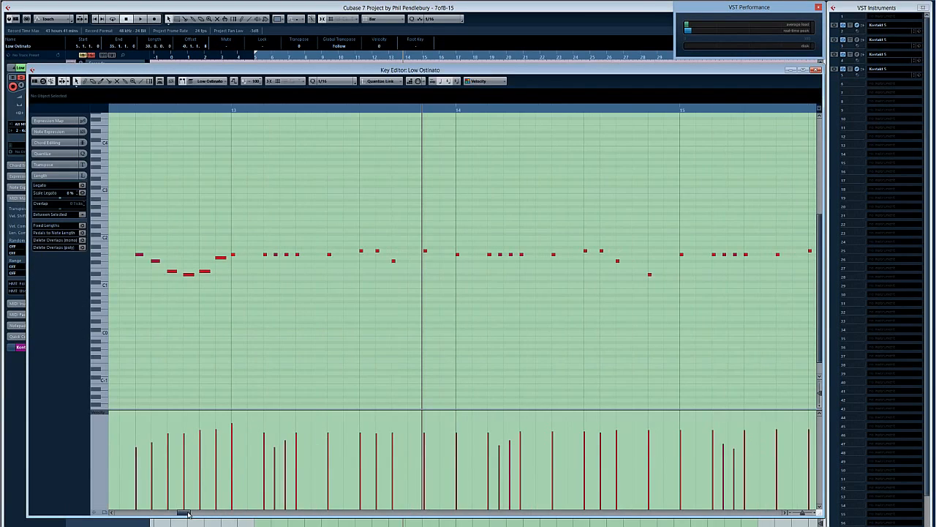
pyautogui.press('g')
pyautogui.press('g')
pyautogui.moveTo(188, 514); pyautogui.dragTo(234, 520)
pyautogui.click(272, 112)
pyautogui.press('space')
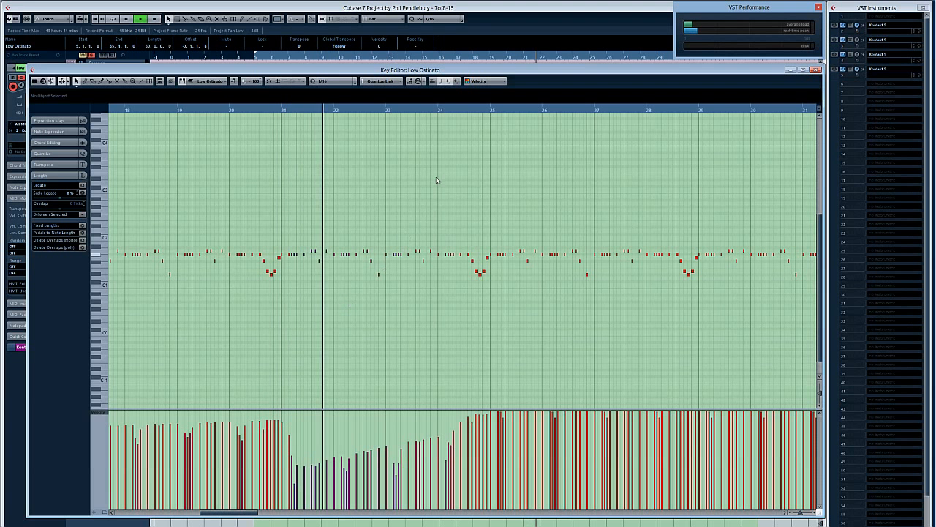
# Step: Play the Low Ostinato velocity rise from around the middle of bar 24, and close its Key Editor
pyautogui.click(463, 112)
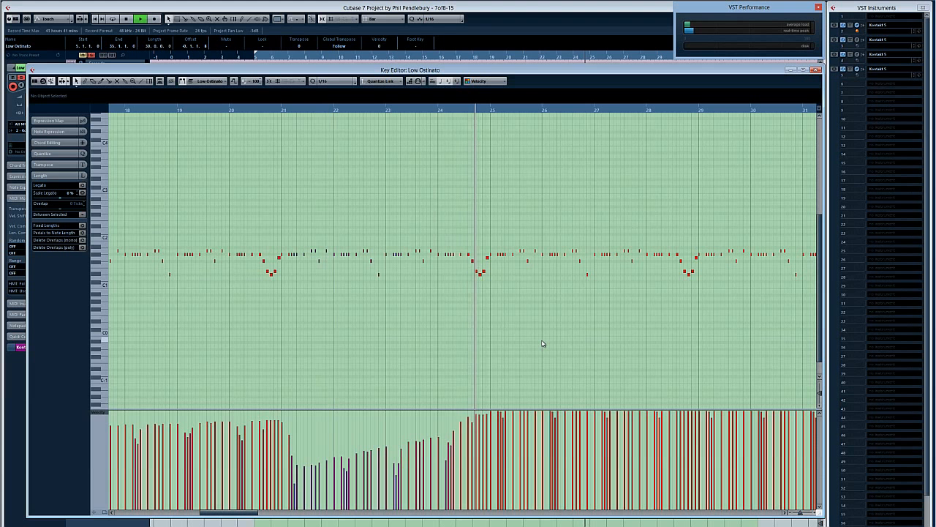
pyautogui.press('space')
pyautogui.press('Escape')
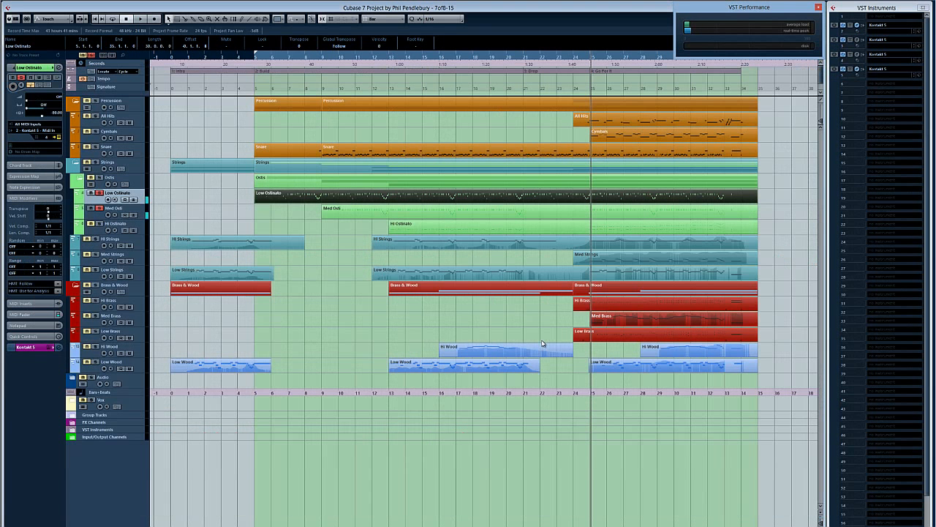
# Step: Solo the Hi Ostinato track, and play its part from bar 13 in the Key Editor
pyautogui.click(262, 218)
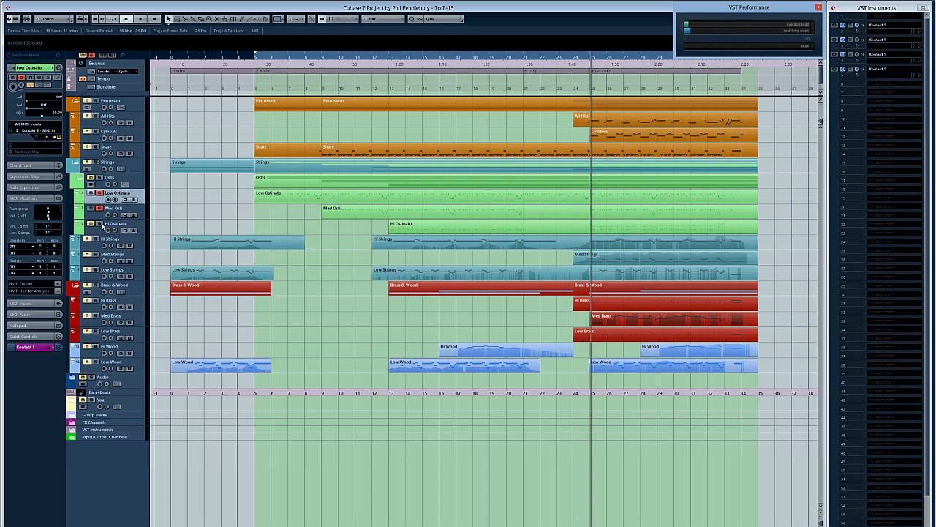
pyautogui.click(391, 58)
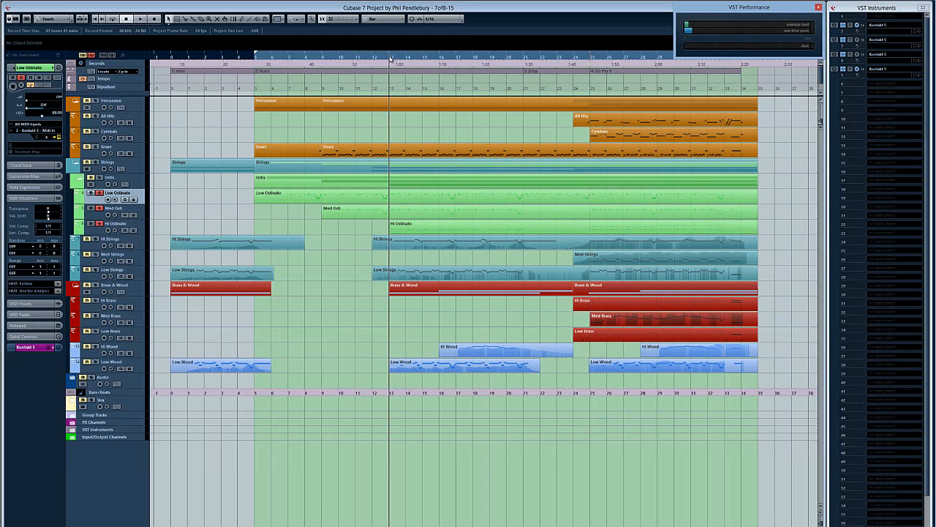
pyautogui.doubleClick(420, 228)
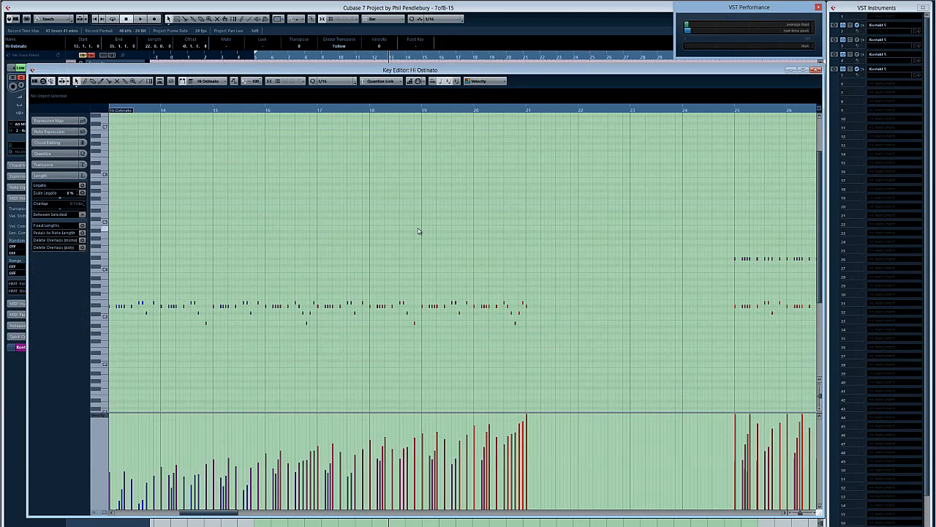
pyautogui.press('space')
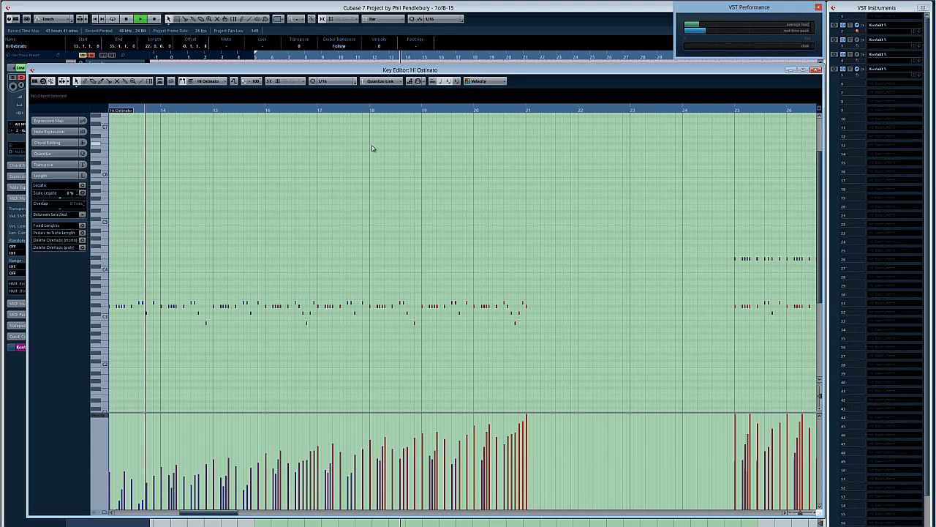
# Step: Play the Hi Ostinato part from bar 17 with its notes shown closer up, and close the Key Editor
pyautogui.click(318, 111)
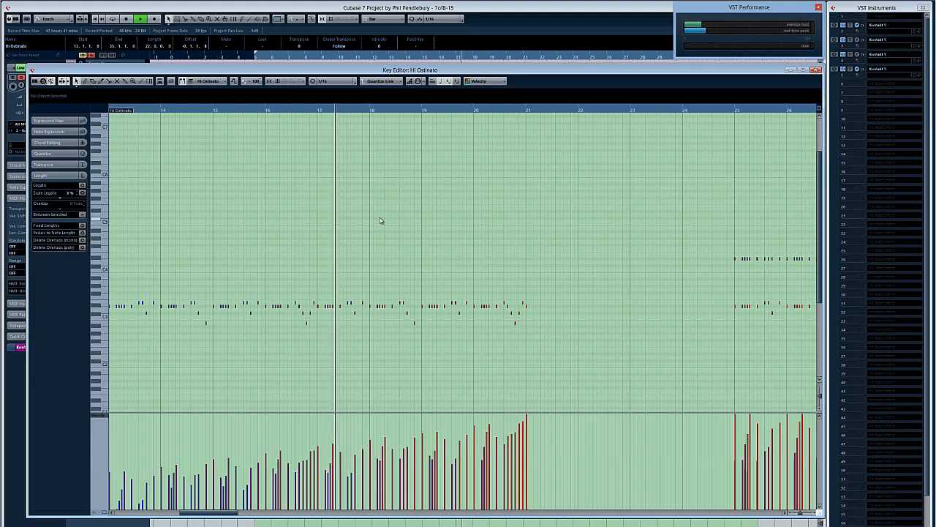
pyautogui.press('h')
pyautogui.press('h')
pyautogui.press('h')
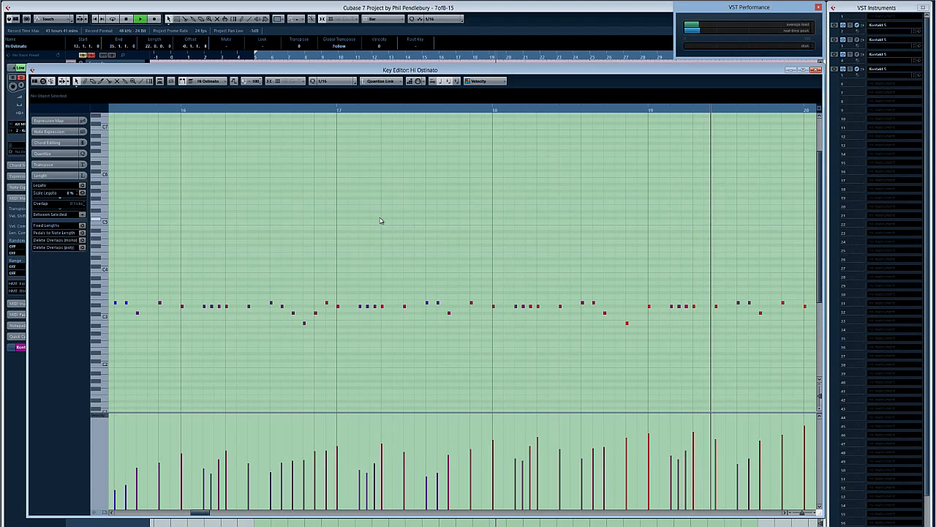
pyautogui.press('Escape')
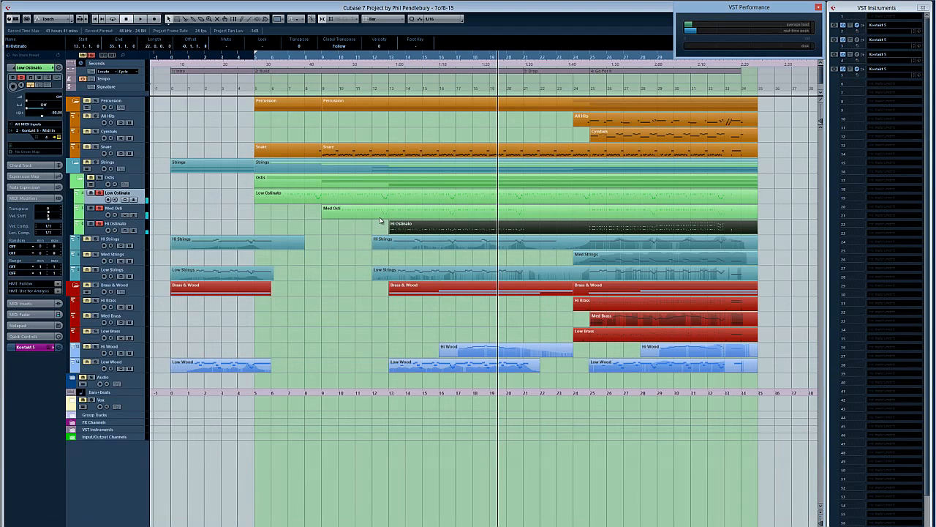
# Step: Solo the HI Strings track, start playback from bar 13, and open the 2 - Kontakt 5 instrument
pyautogui.click(345, 247)
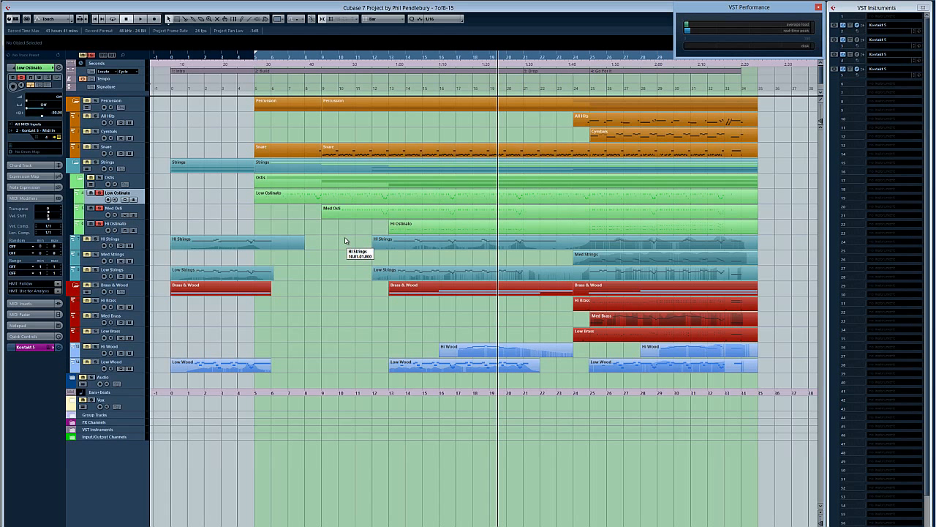
pyautogui.click(387, 226)
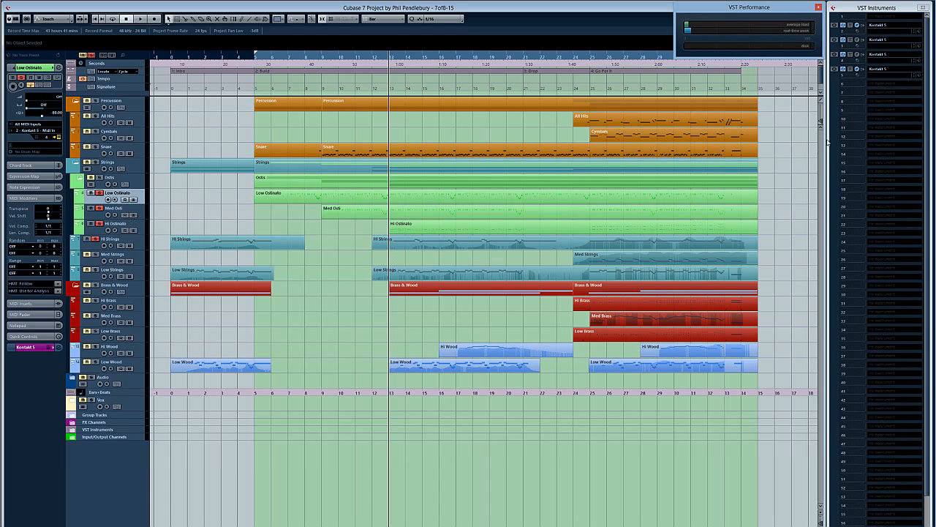
pyautogui.click(858, 27)
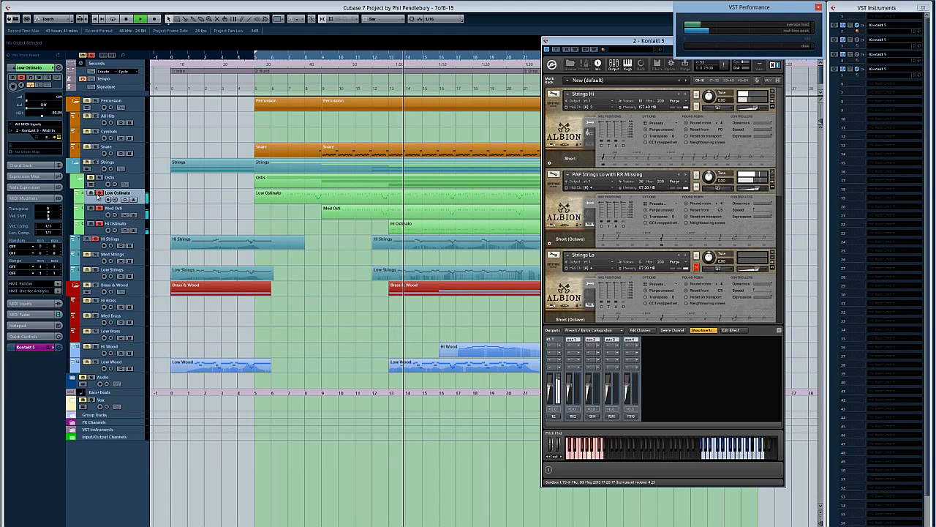
# Step: Unsolo the Low Ostinato, Med Osti and Hi Ostinato tracks, and select the HI Strings track
pyautogui.click(100, 194)
pyautogui.click(99, 209)
pyautogui.click(100, 224)
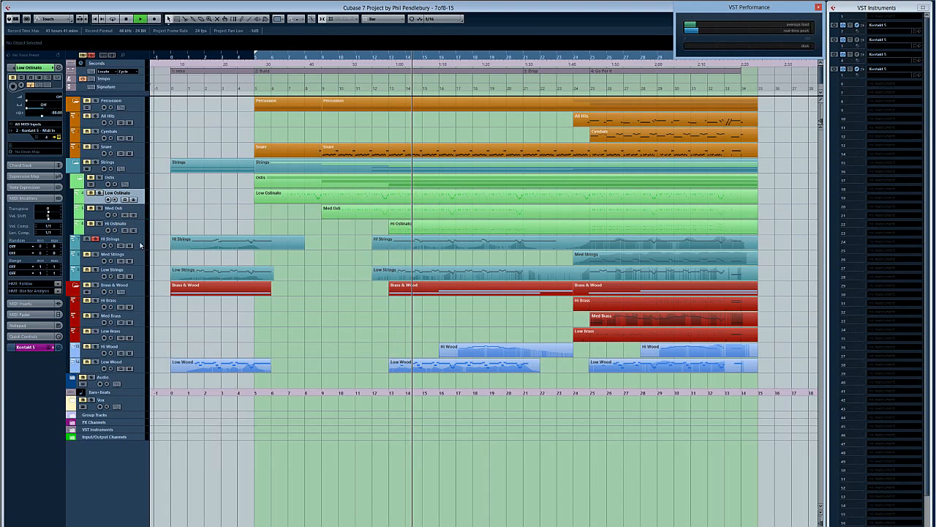
pyautogui.click(142, 245)
# Step: Look through the Albion patches in 2 - Kontakt 5 down to the Strings Hi legato patch during playback
pyautogui.click(850, 54)
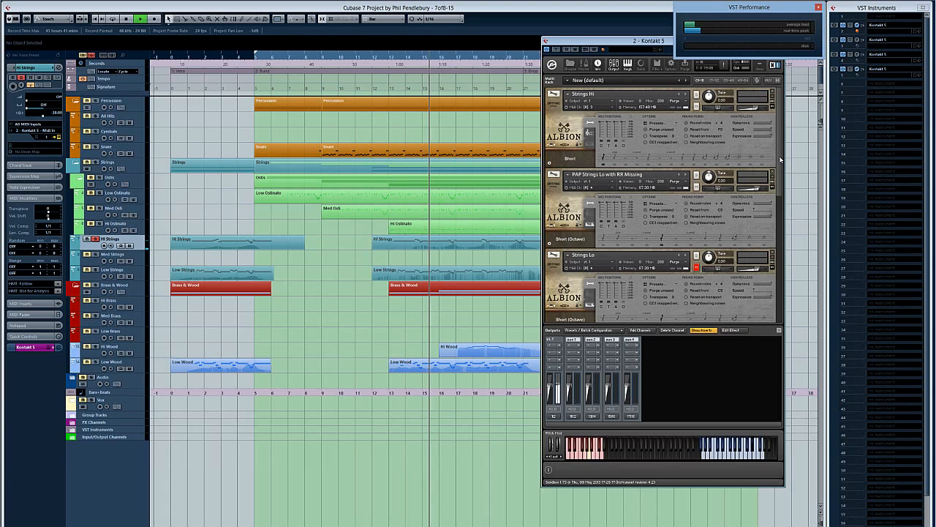
pyautogui.moveTo(781, 158)
pyautogui.mouseDown()
pyautogui.moveTo(780, 273)
pyautogui.moveTo(788, 142)
pyautogui.mouseUp()
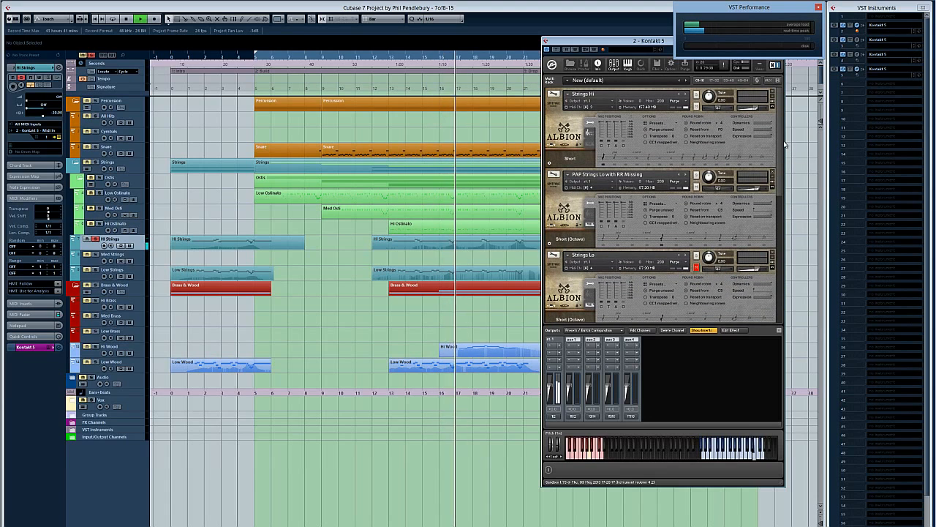
pyautogui.moveTo(782, 177); pyautogui.dragTo(781, 196)
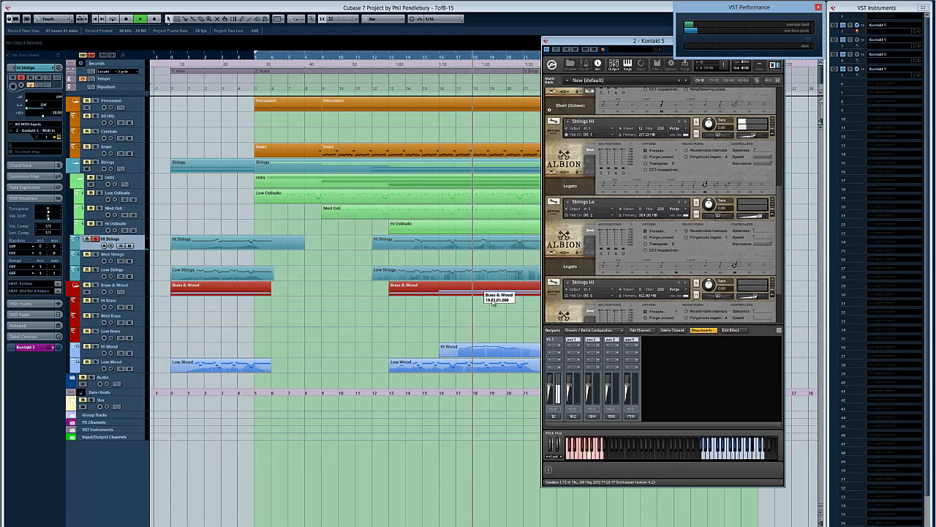
# Step: Examine the HI Strings notes and modulation curve in the Key Editor, play through about bar 21, and close the editor
pyautogui.doubleClick(468, 243)
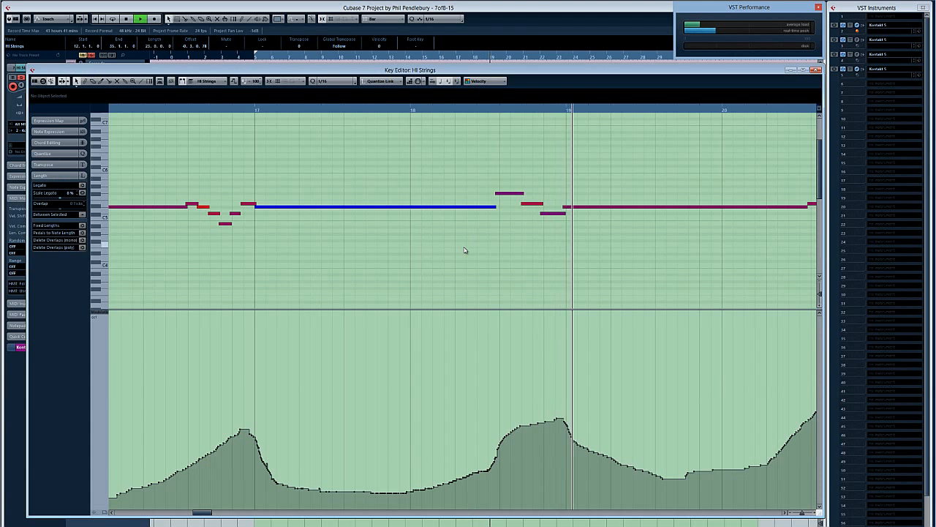
pyautogui.press('Return')
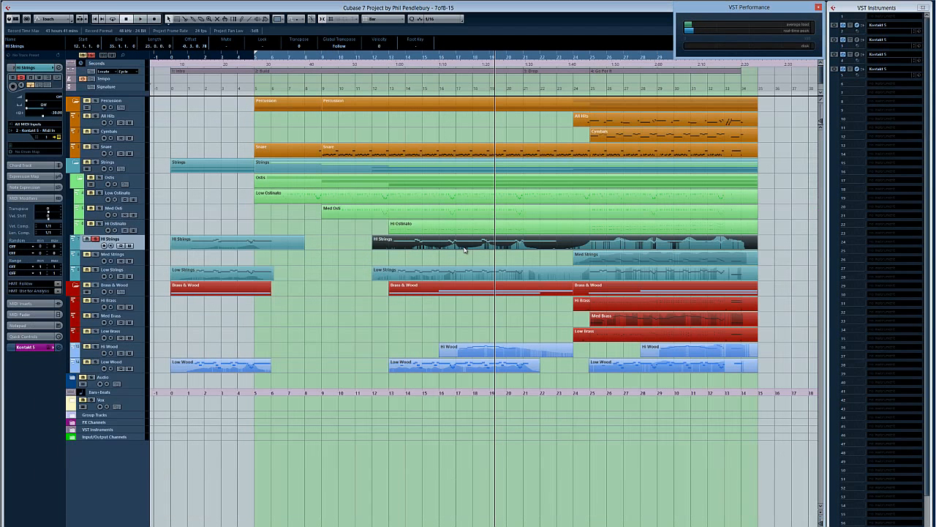
pyautogui.press('Return')
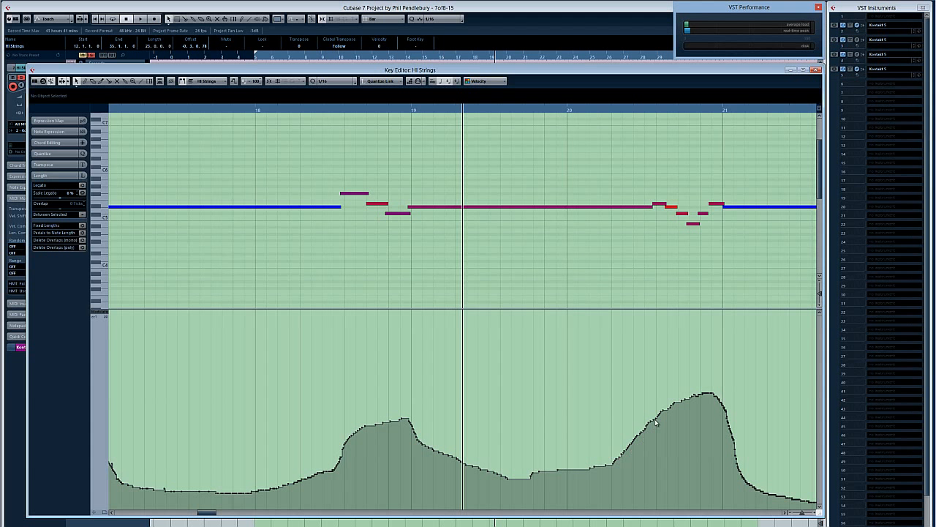
pyautogui.press('space')
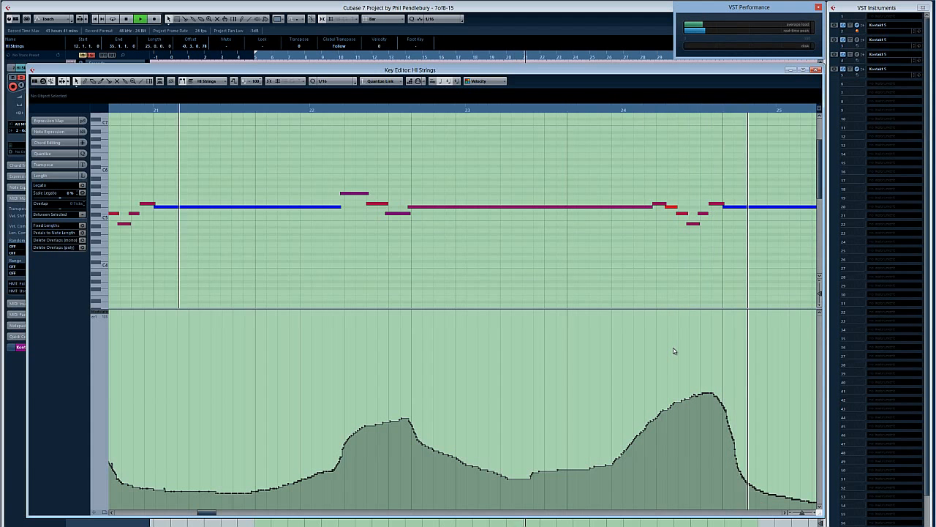
pyautogui.press('Return')
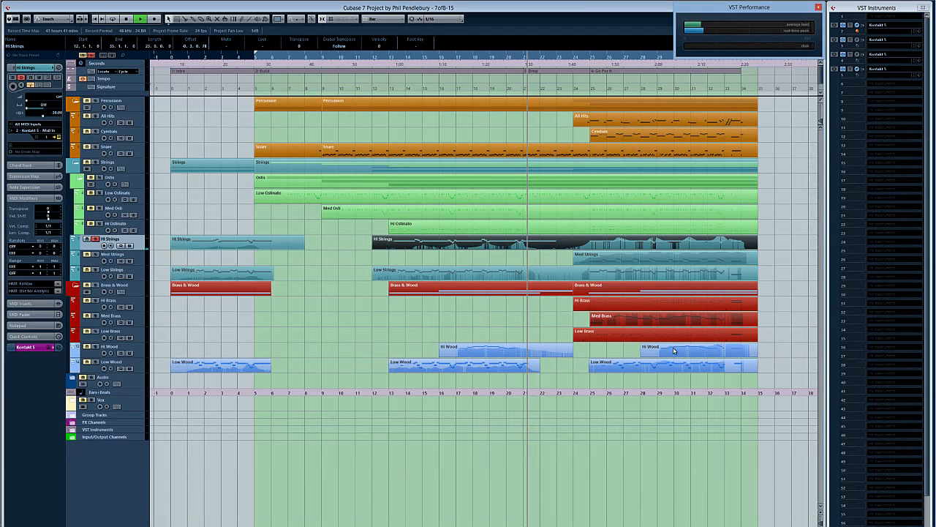
# Step: Review the Strings Hi legato patch in 2 - Kontakt 5, and reopen the HI Strings part in the Key Editor
pyautogui.click(858, 26)
pyautogui.scroll(3, 709, 276)
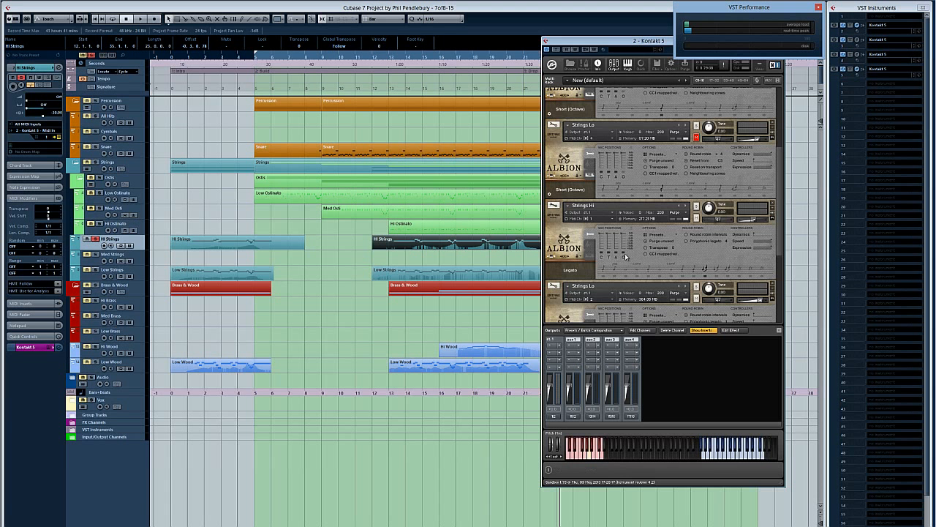
pyautogui.click(377, 336)
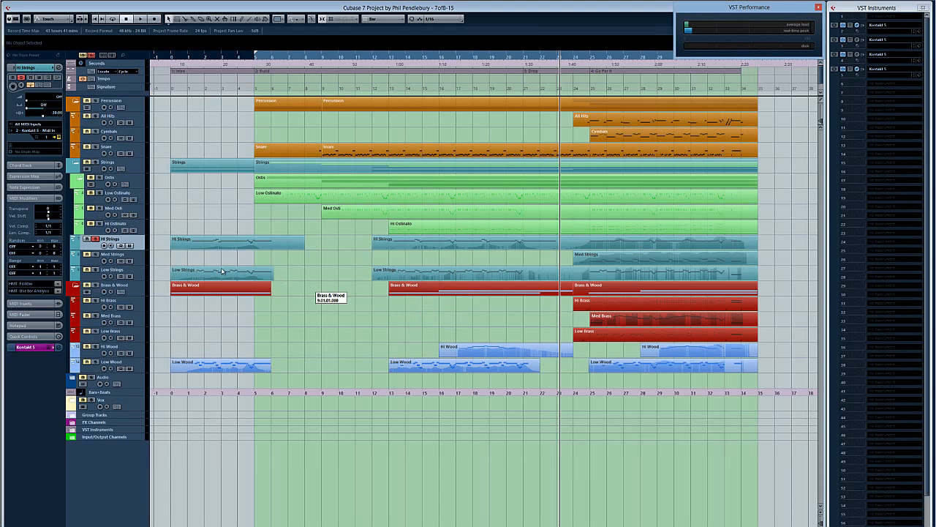
pyautogui.doubleClick(462, 249)
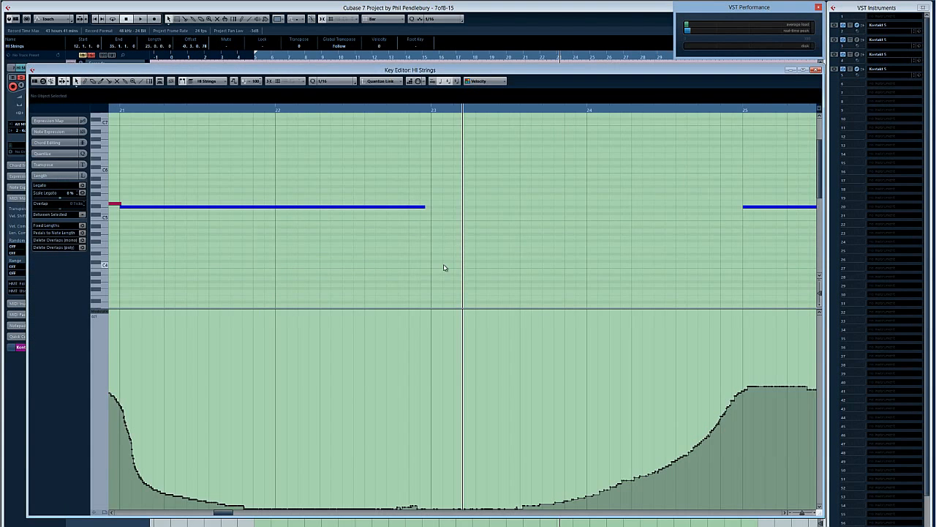
# Step: Close the HI Strings editor, examine the Low Strings notes and modulation curve in the Key Editor, and close it
pyautogui.press('Escape')
pyautogui.doubleClick(407, 277)
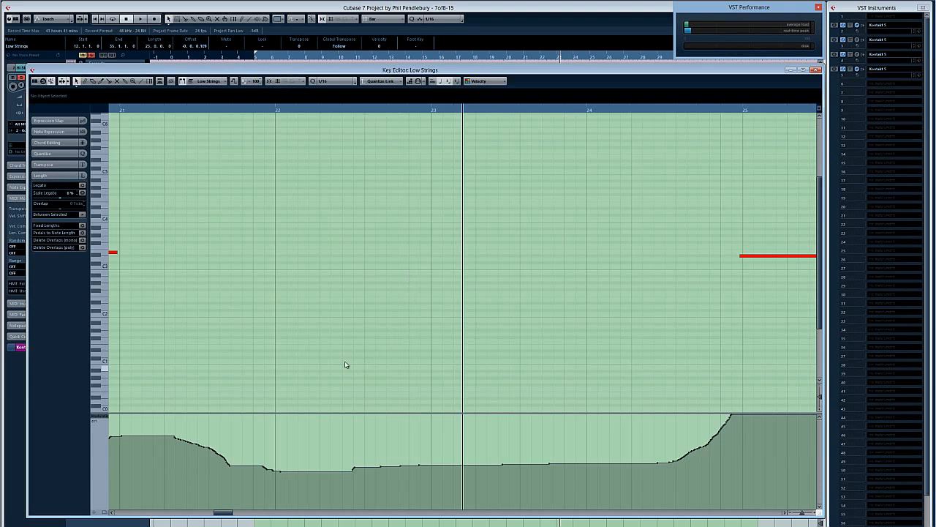
pyautogui.press('Escape')
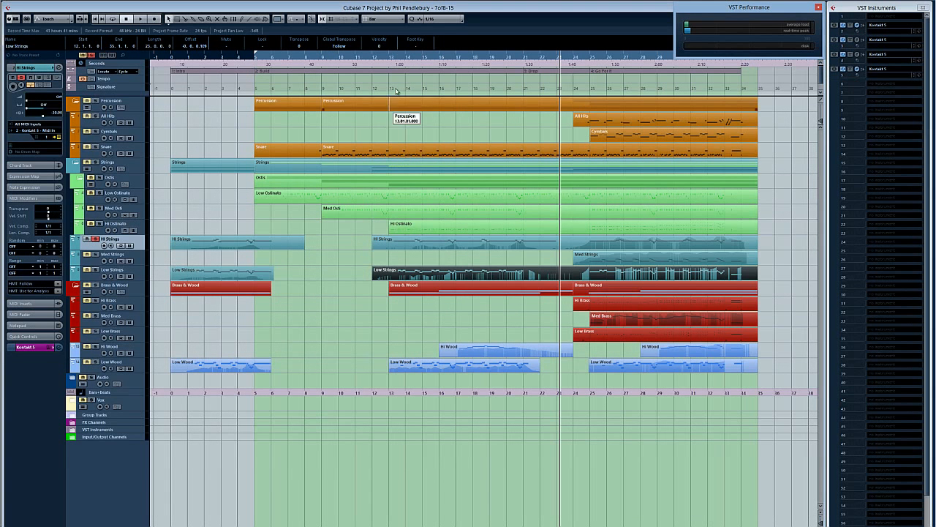
# Step: Play the HI and Low Strings together from about bar 13 and review the Strings Lo legato patch in 2 - Kontakt 5
pyautogui.click(381, 61)
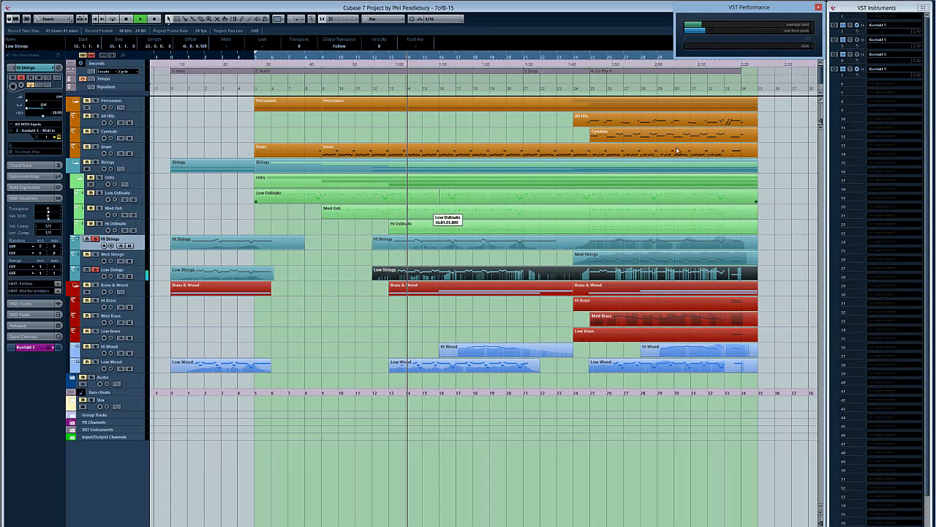
pyautogui.click(857, 26)
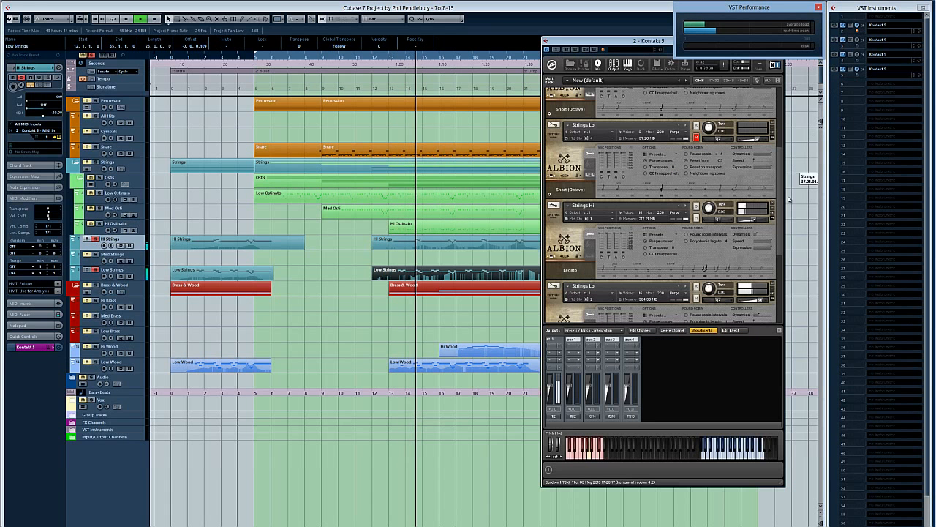
pyautogui.scroll(-3, 735, 254)
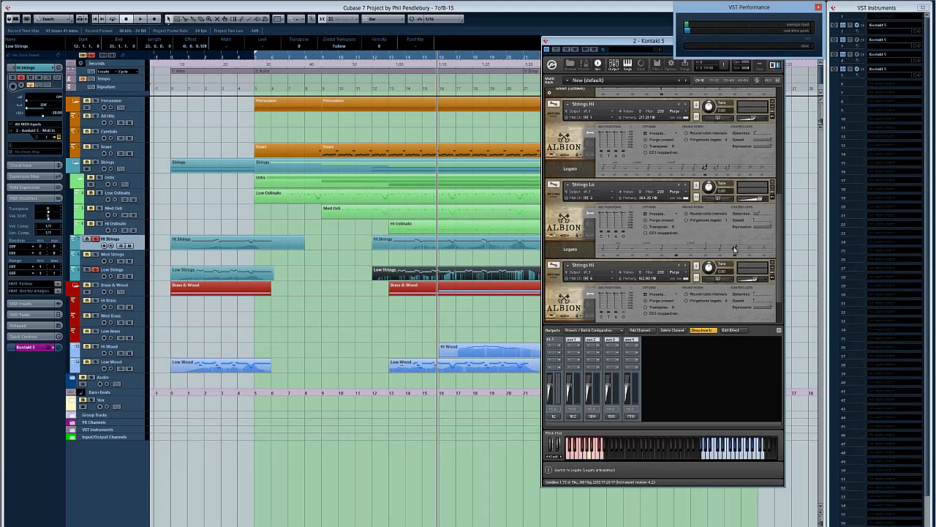
pyautogui.click(439, 262)
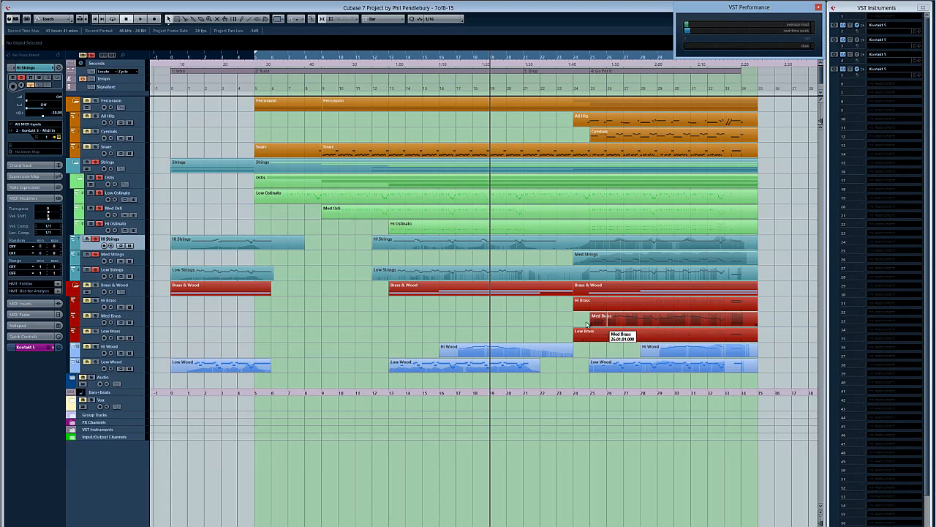
# Step: Solo only the Hi Wood track, examine its notes and modulation curve in the Key Editor during playback, and close the editor
pyautogui.click(457, 353)
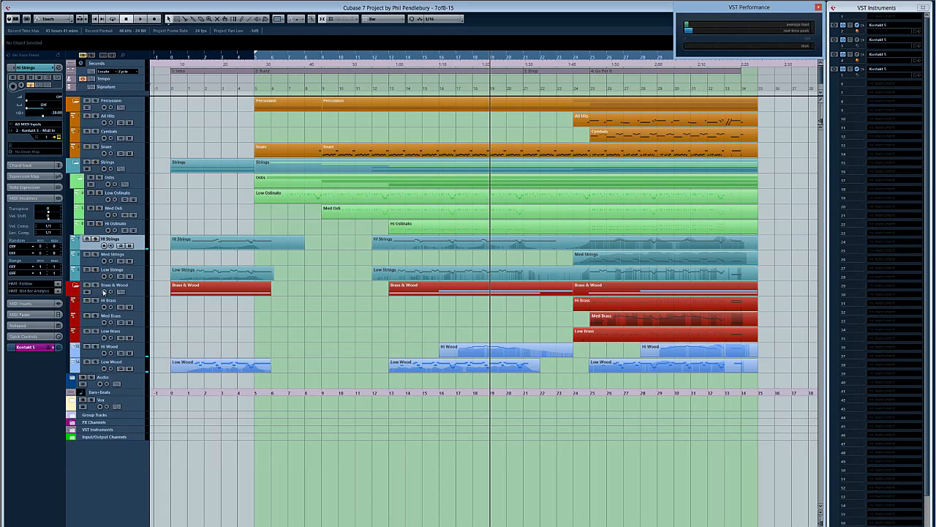
pyautogui.click(97, 347)
pyautogui.press('KP_Subtract')
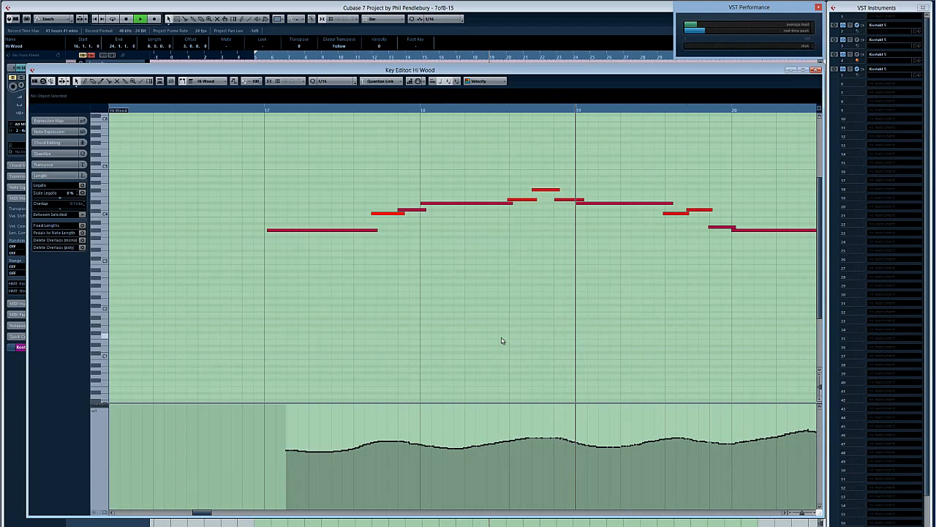
pyautogui.moveTo(196, 512); pyautogui.dragTo(215, 513)
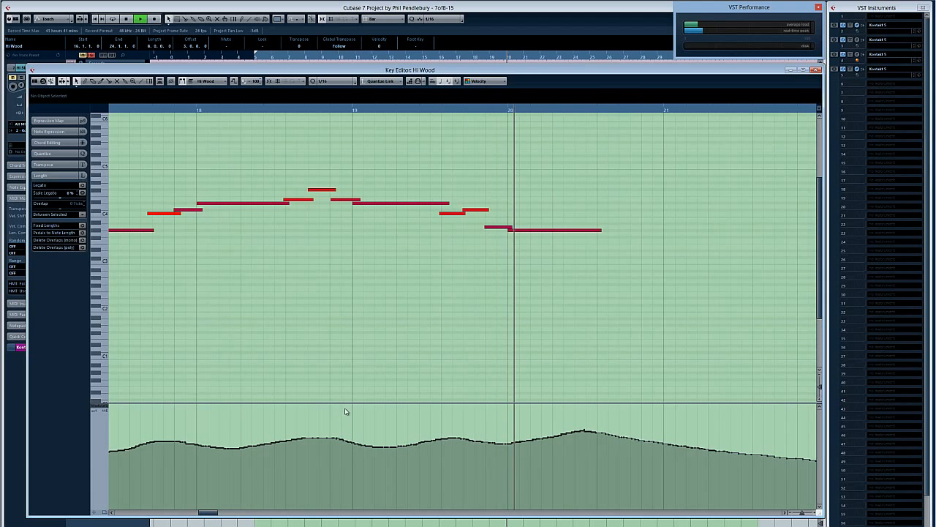
pyautogui.press('space')
pyautogui.press('Return')
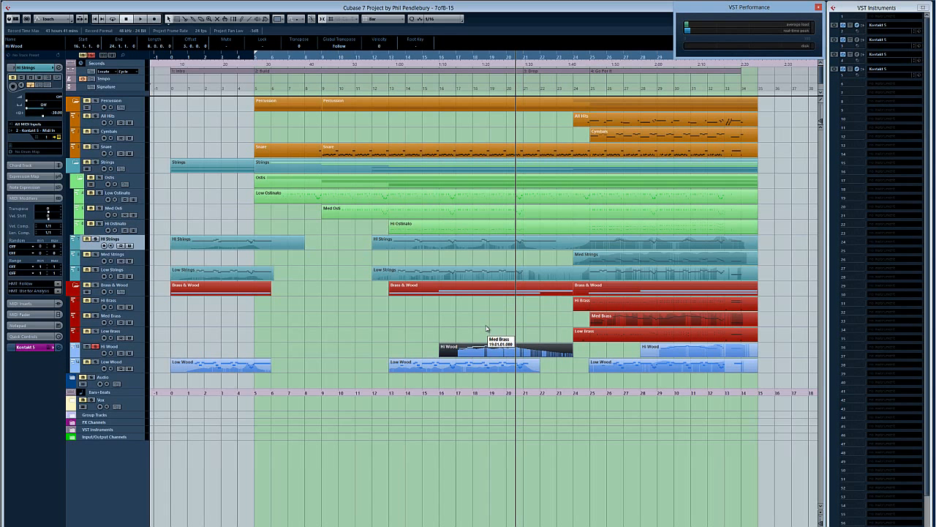
# Step: Examine the Wood group's equalizer and UAD DreamVerb insert in its MixConsole channel settings, and return to the arrangement
pyautogui.click(372, 336)
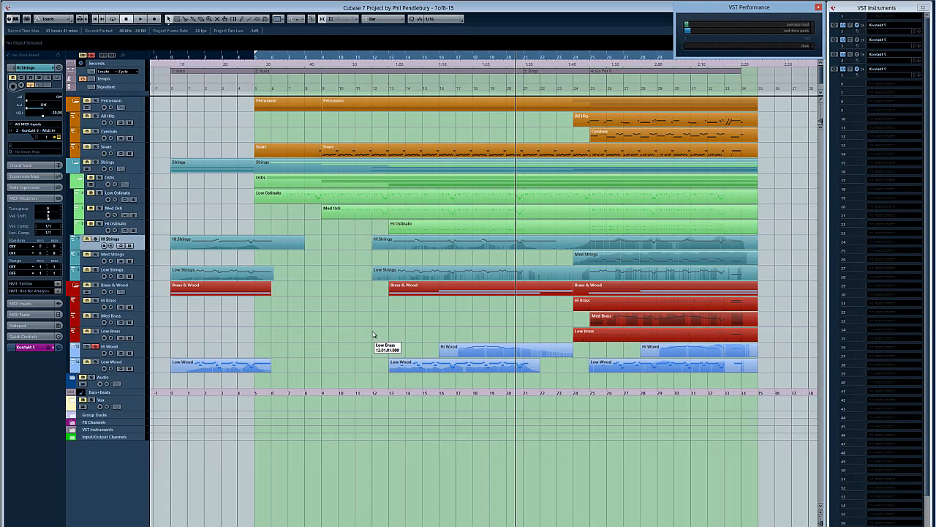
pyautogui.press('F3')
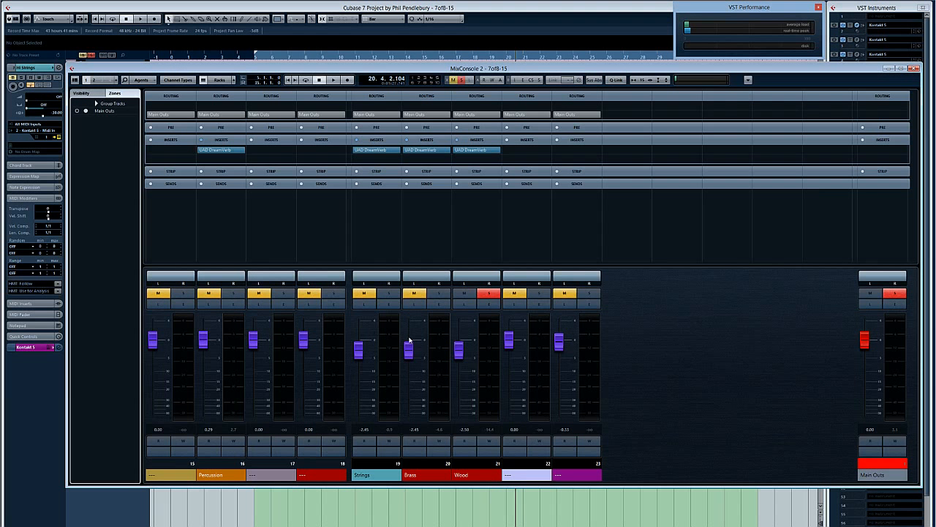
pyautogui.click(489, 306)
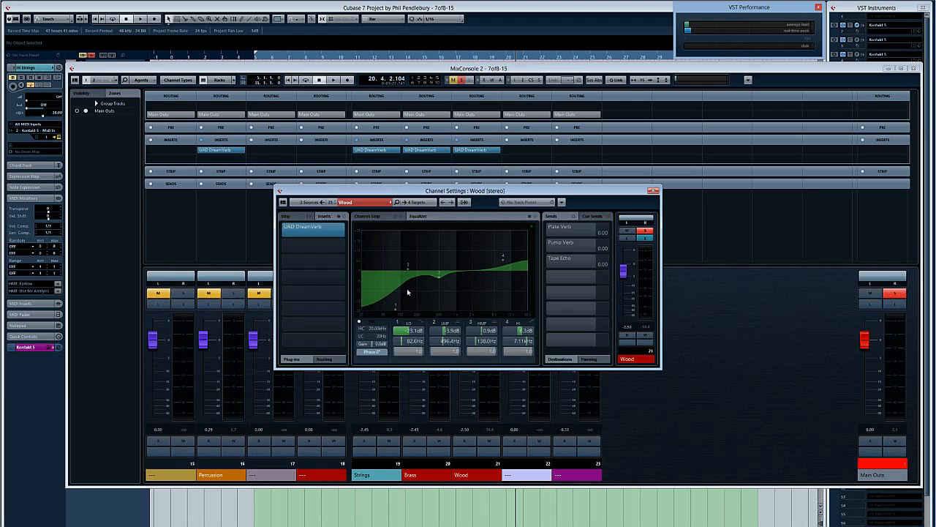
pyautogui.click(654, 191)
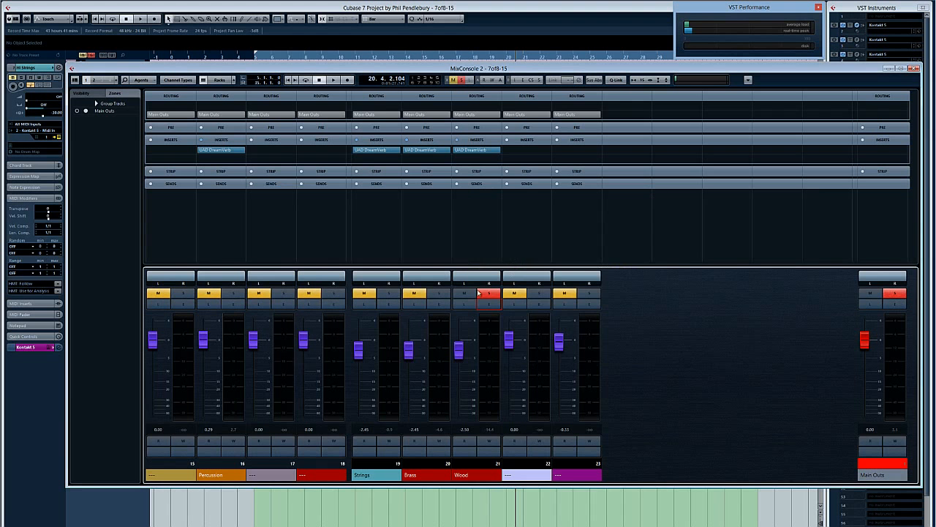
pyautogui.press('F3')
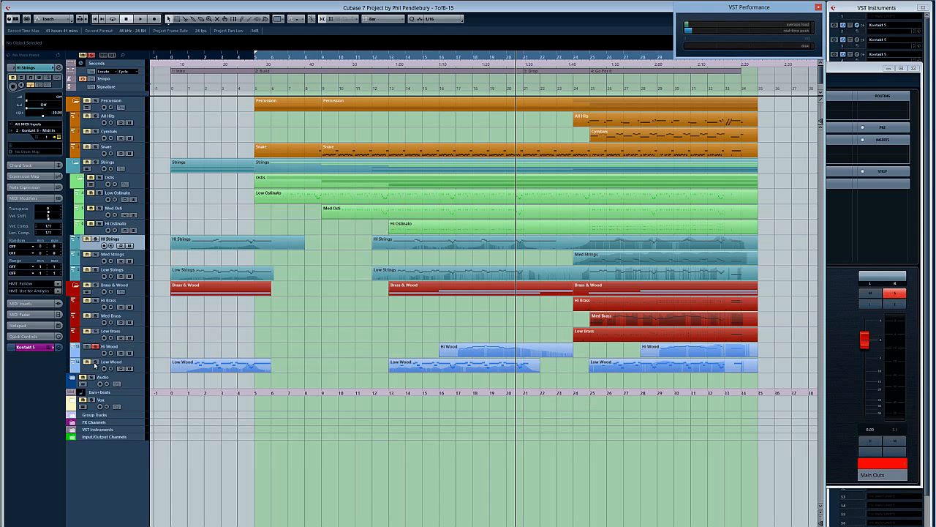
# Step: Solo Low Wood alongside Hi Wood, examine the part starting at bar 13 in the Key Editor during playback, and close the editor
pyautogui.press('KP_Subtract')
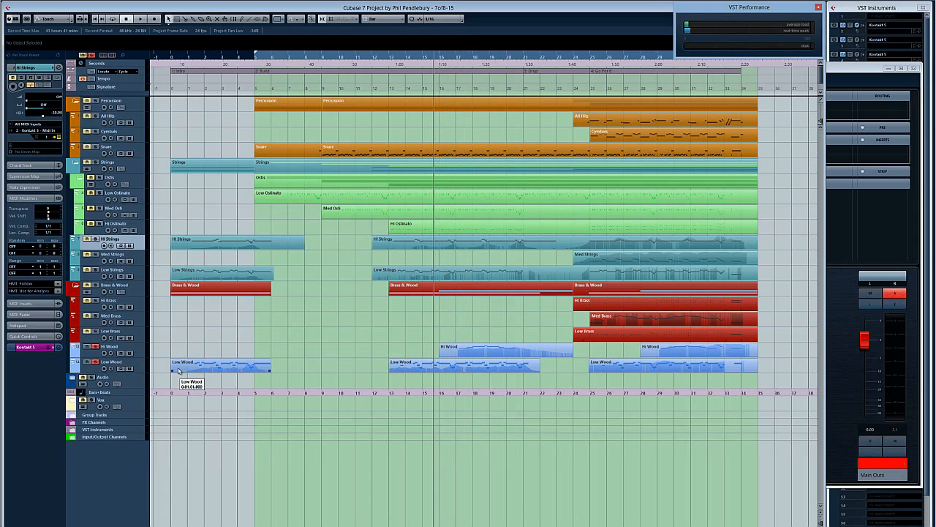
pyautogui.press('space')
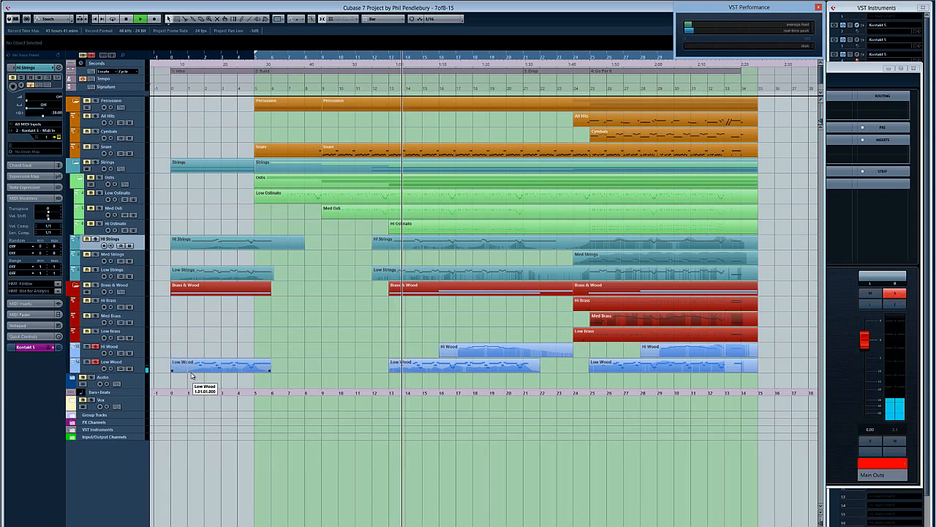
pyautogui.doubleClick(438, 367)
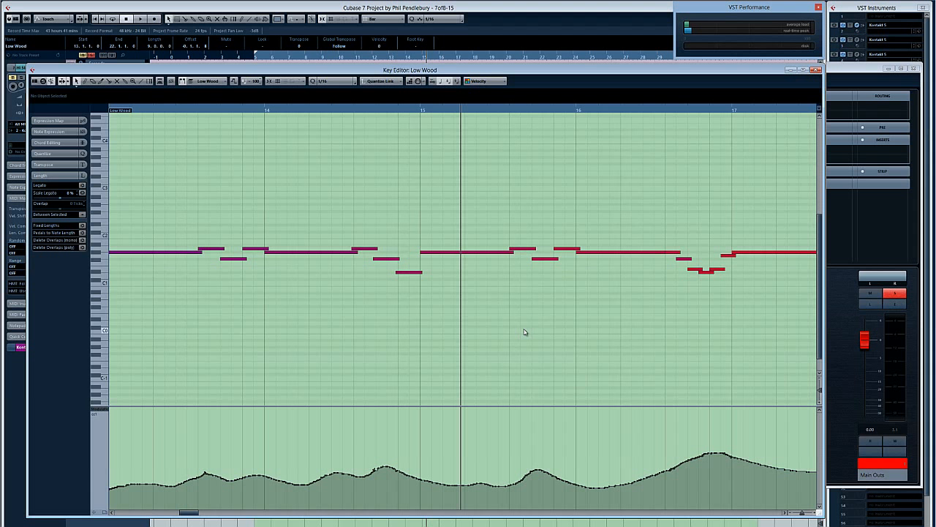
pyautogui.press('space')
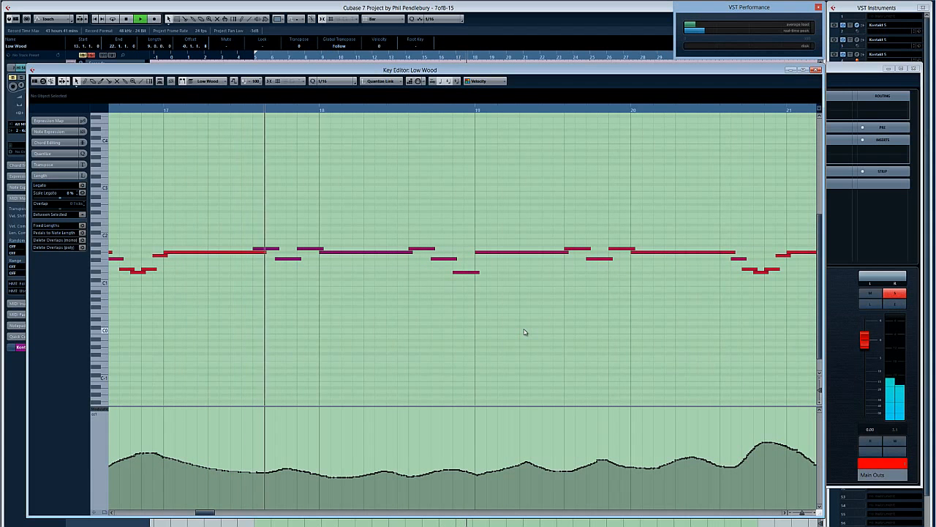
pyautogui.press('Return')
# Step: Examine the Hi Wood and Low Wood parts together in one Key Editor during playback, close it, and clear the selection
pyautogui.moveTo(477, 325); pyautogui.dragTo(498, 371)
pyautogui.press('Return')
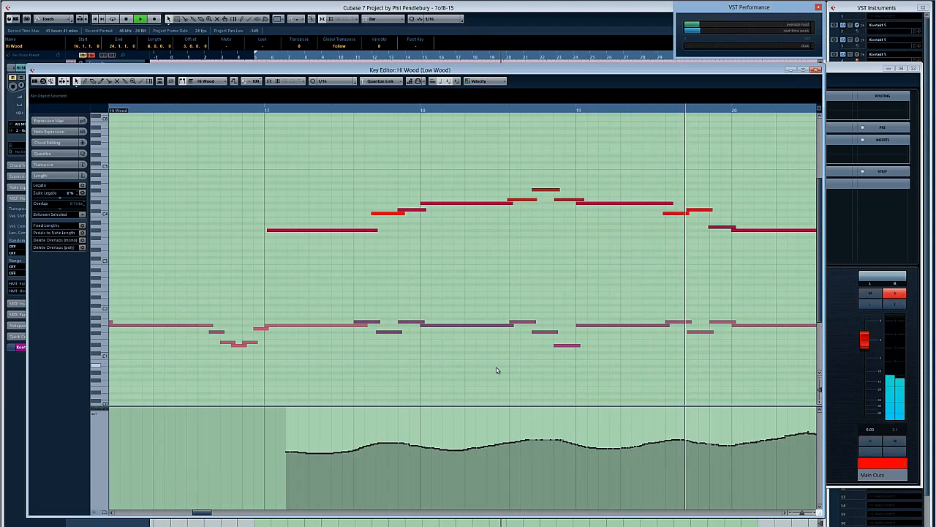
pyautogui.press('space')
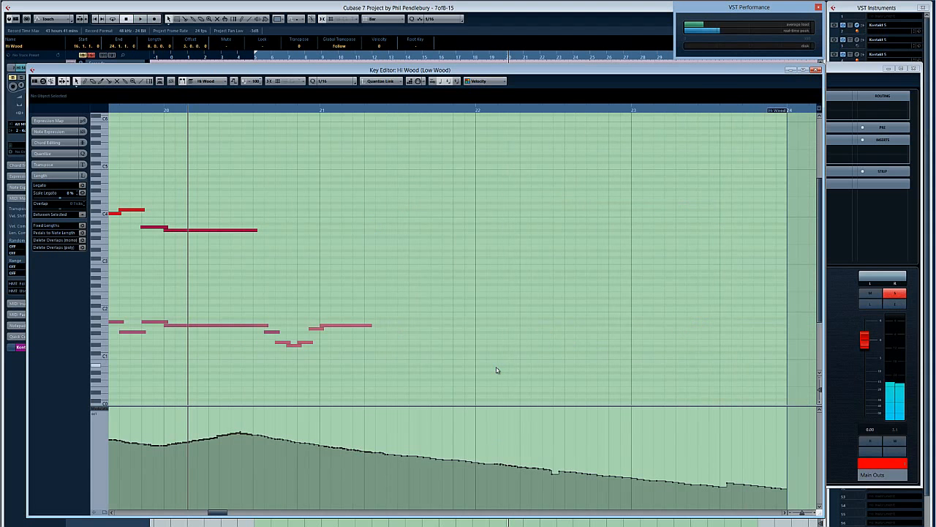
pyautogui.press('Return')
pyautogui.click(468, 328)
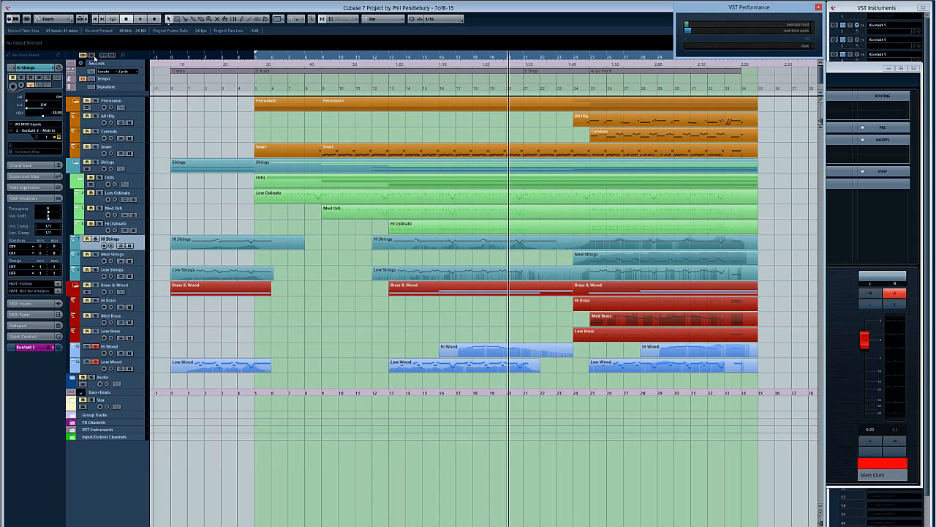
# Step: Unsolo all tracks, play the Med Strings part in the Key Editor to study its notes and modulation curve, and close the editor
pyautogui.click(93, 55)
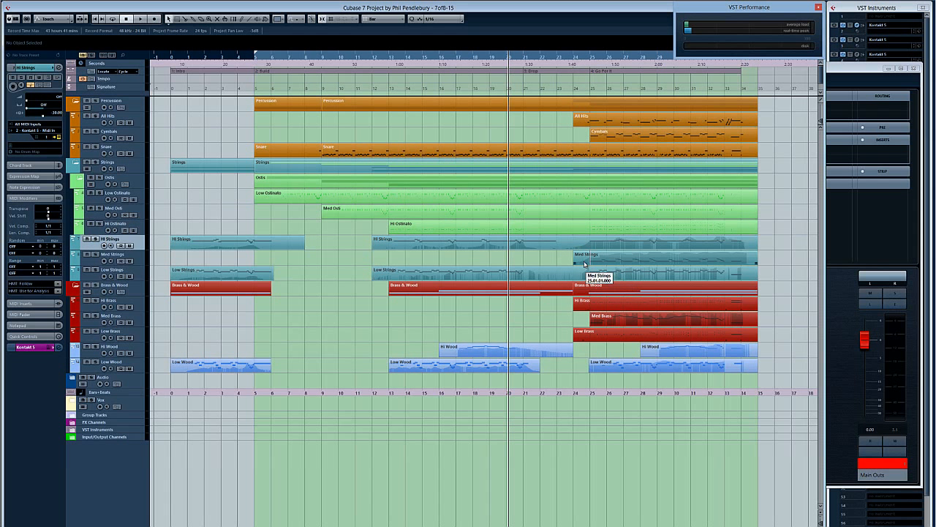
pyautogui.doubleClick(642, 262)
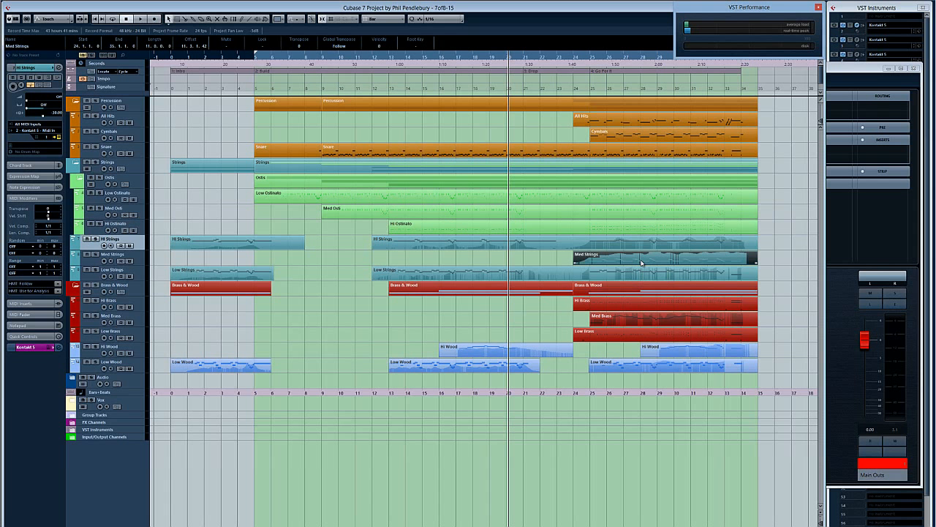
pyautogui.click(205, 112)
pyautogui.press('space')
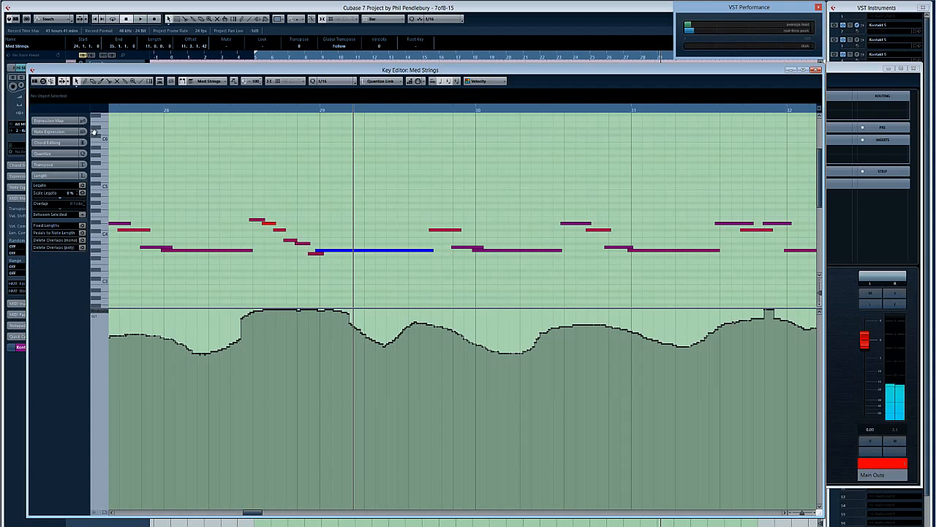
pyautogui.press('Return')
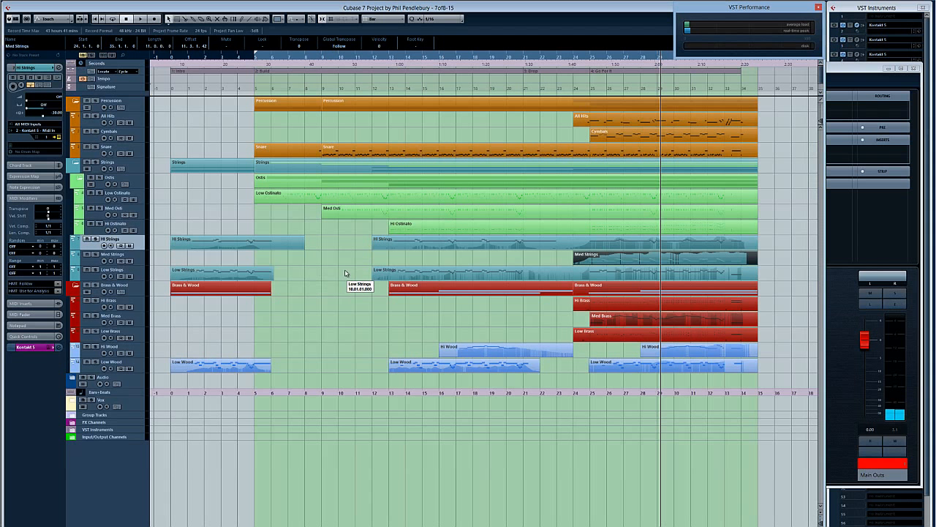
# Step: Solo the Hi Brass track and play its part from about bar 26 in the Key Editor, examining the notes and velocities
pyautogui.click(363, 275)
pyautogui.click(641, 60)
pyautogui.click(606, 60)
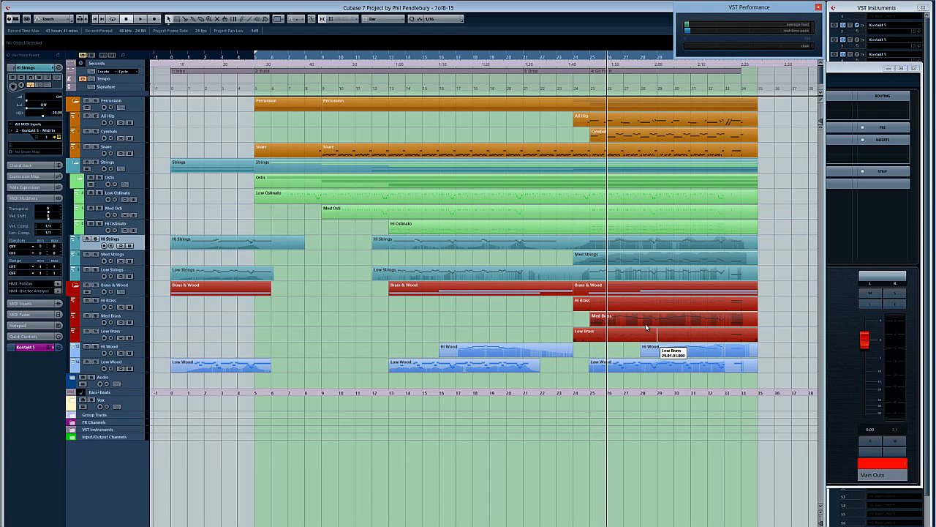
pyautogui.click(95, 300)
pyautogui.doubleClick(643, 306)
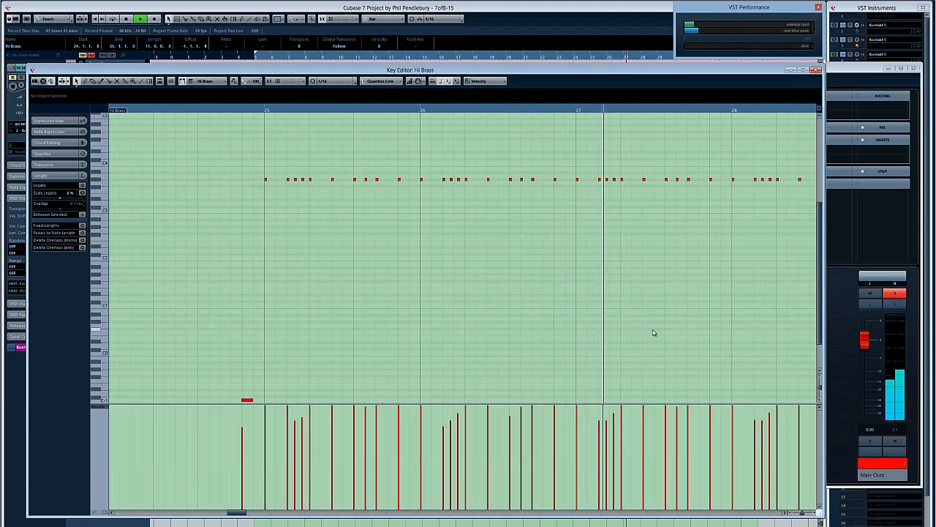
pyautogui.press('g')
pyautogui.press('g')
pyautogui.press('g')
pyautogui.press('g')
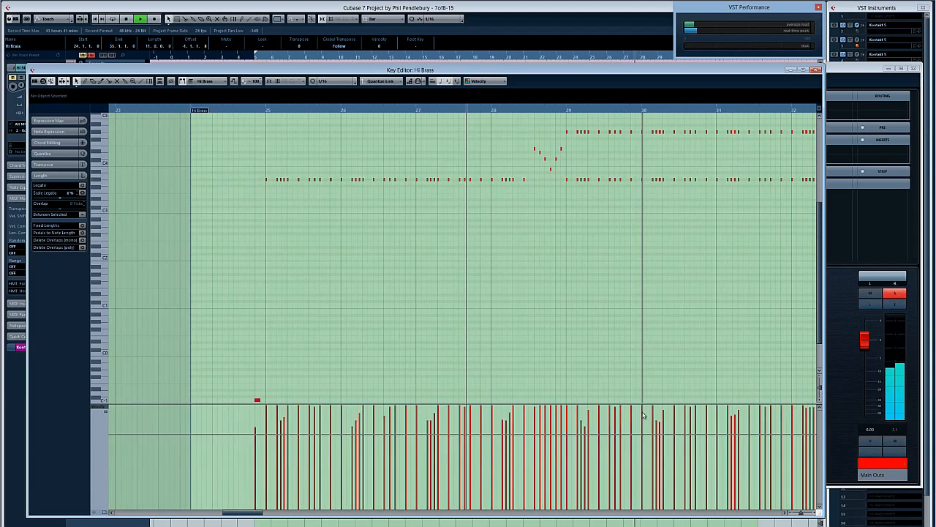
pyautogui.press('space')
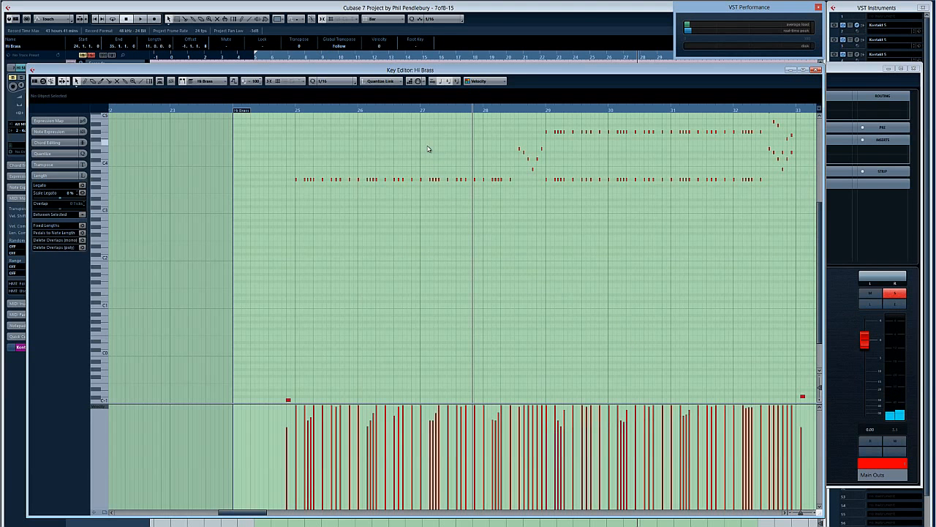
# Step: Play the Hi Brass part from just after bar 27 to examine the repeated notes' velocities in detail, and close the Key Editor
pyautogui.press('h')
pyautogui.press('h')
pyautogui.press('h')
pyautogui.press('h')
pyautogui.press('h')
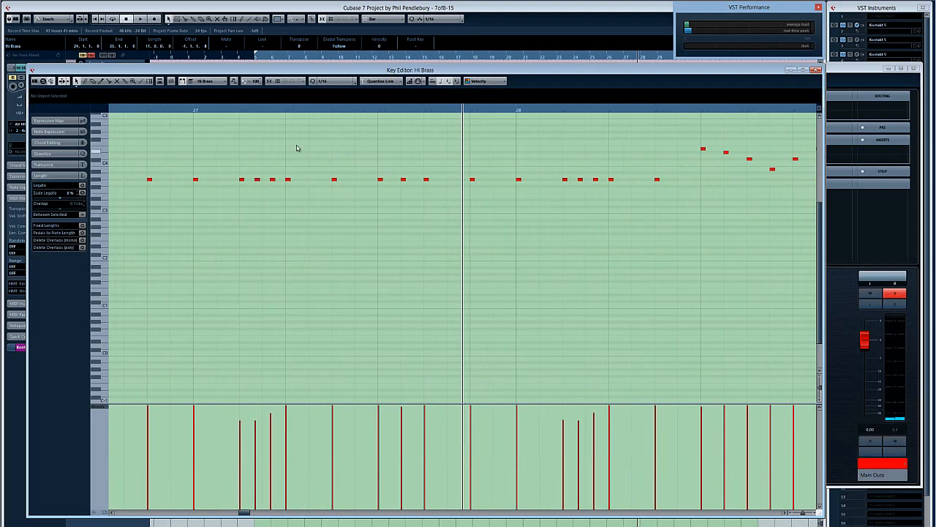
pyautogui.click(227, 111)
pyautogui.press('space')
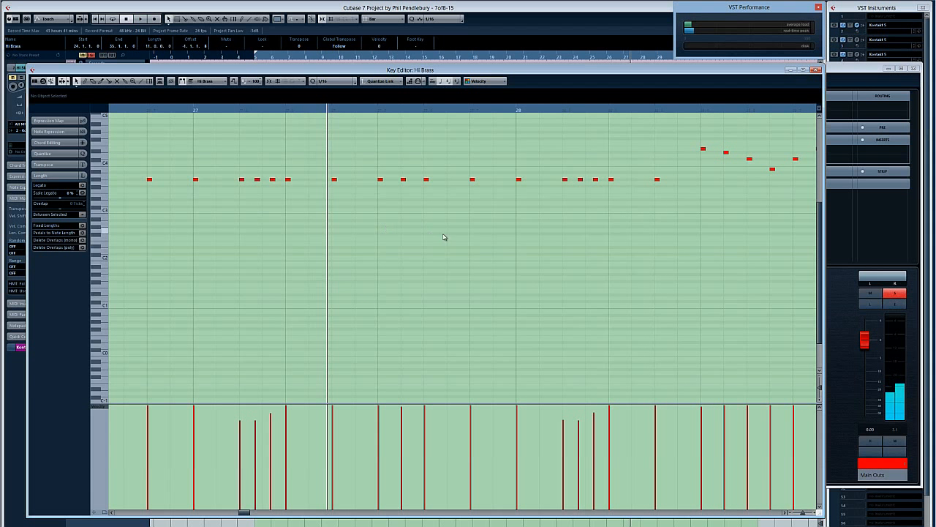
pyautogui.press('Return')
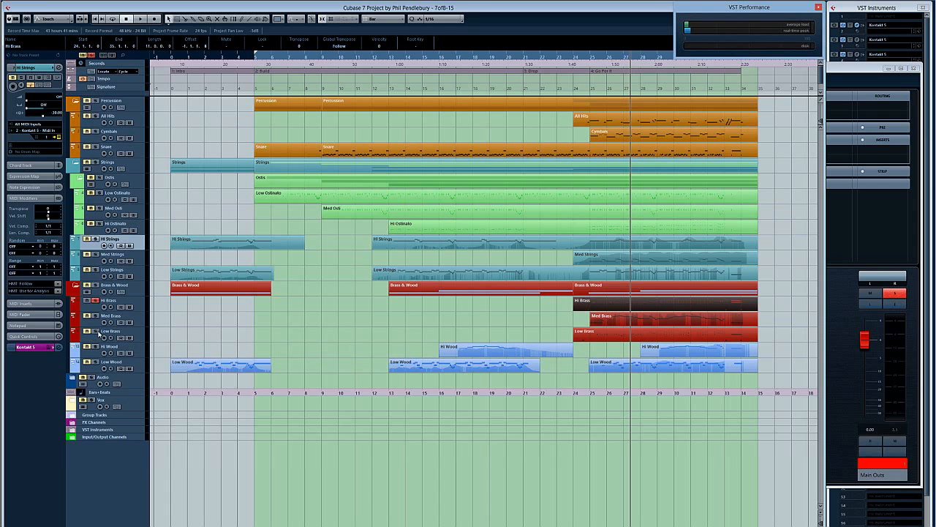
# Step: Play the Low Brass part in the Key Editor to examine its notes and velocities, close the editor, and clear the selection
pyautogui.doubleClick(598, 340)
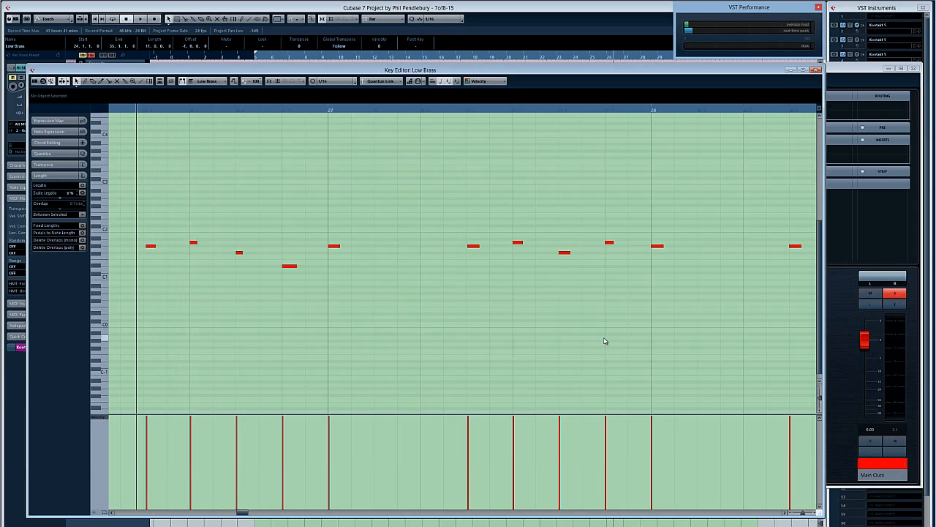
pyautogui.press('space')
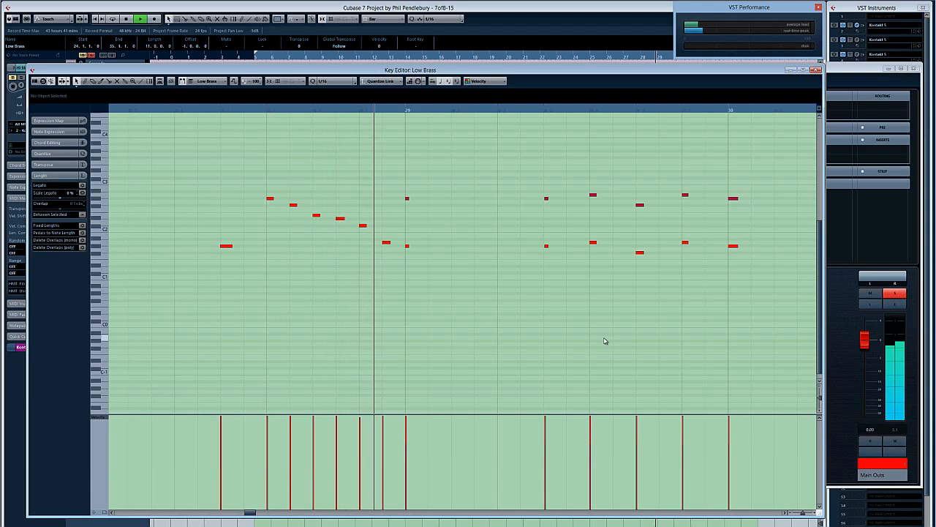
pyautogui.hotkey('ctrl', 'e')
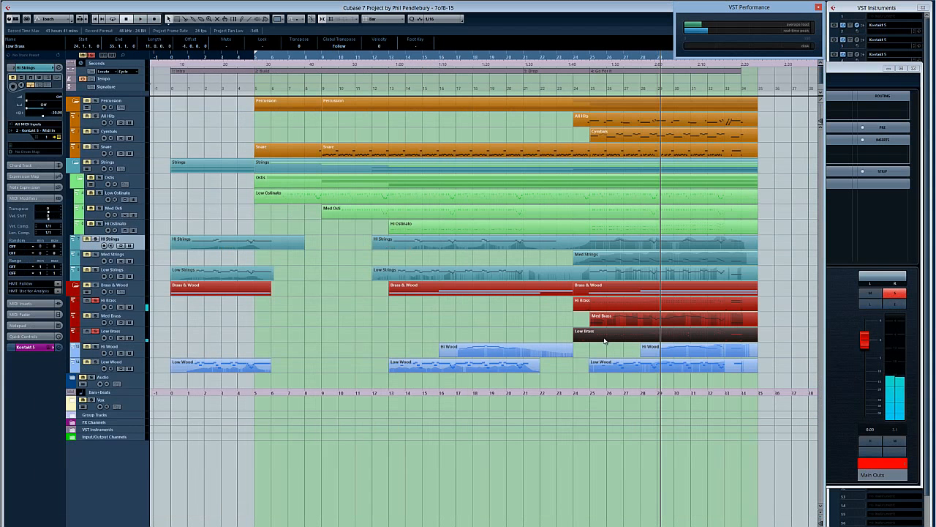
pyautogui.click(544, 325)
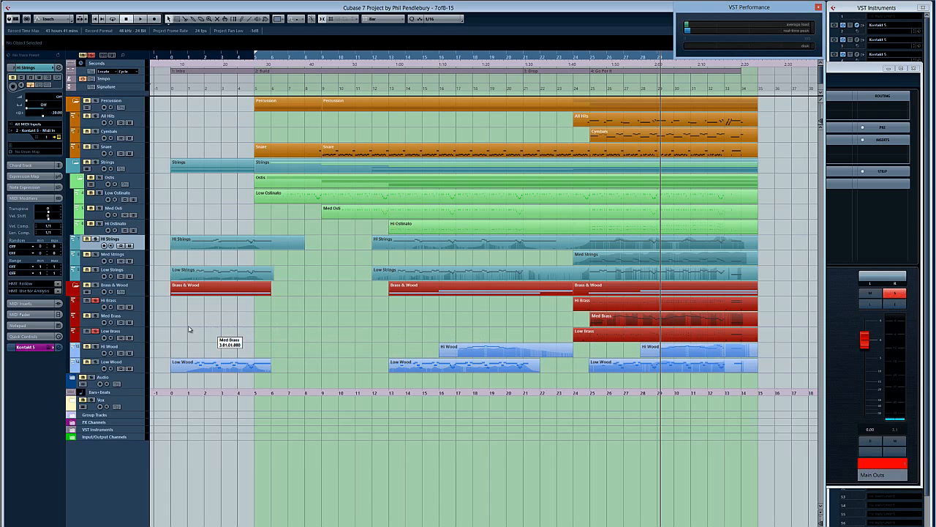
# Step: Unsolo all tracks, play the Med Brass part in the Key Editor to study its notes and modulation curve, and close the editor
pyautogui.click(93, 58)
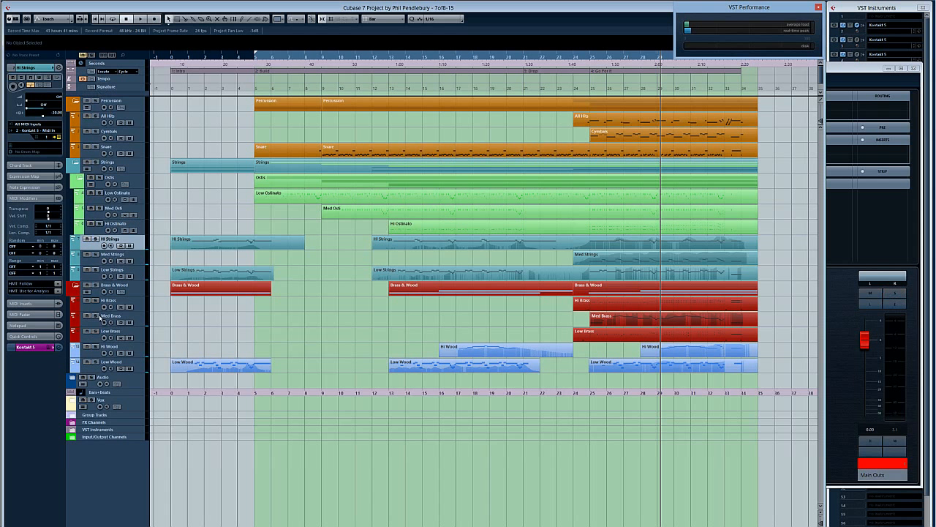
pyautogui.press('KP_Subtract')
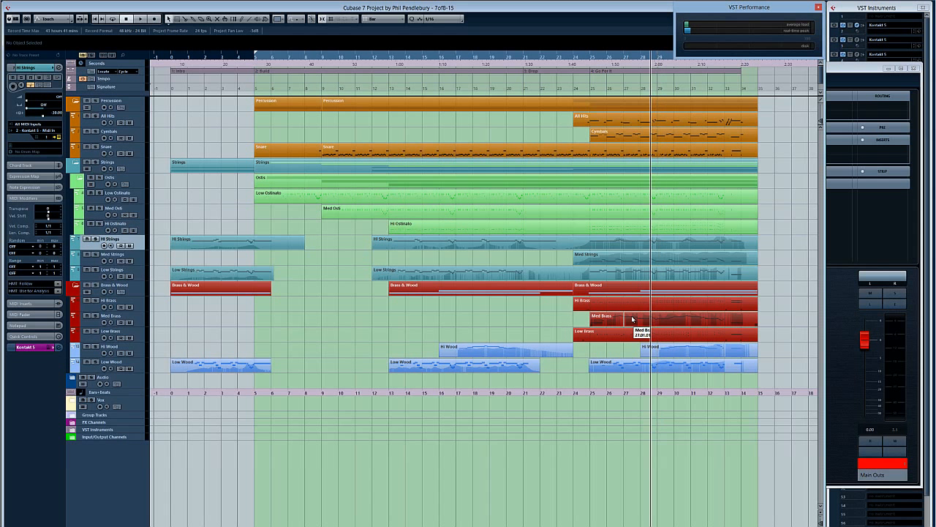
pyautogui.press('space')
pyautogui.click(632, 319)
pyautogui.doubleClick(633, 319)
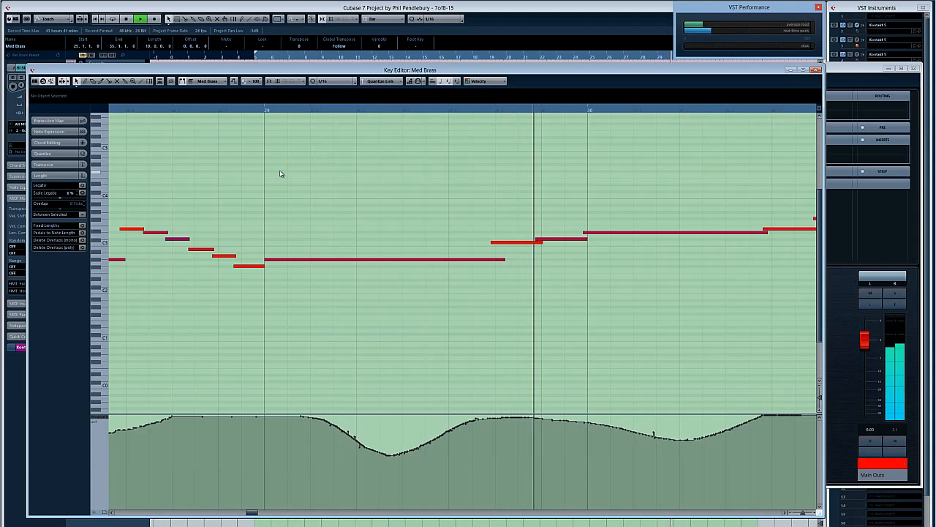
pyautogui.press('Return')
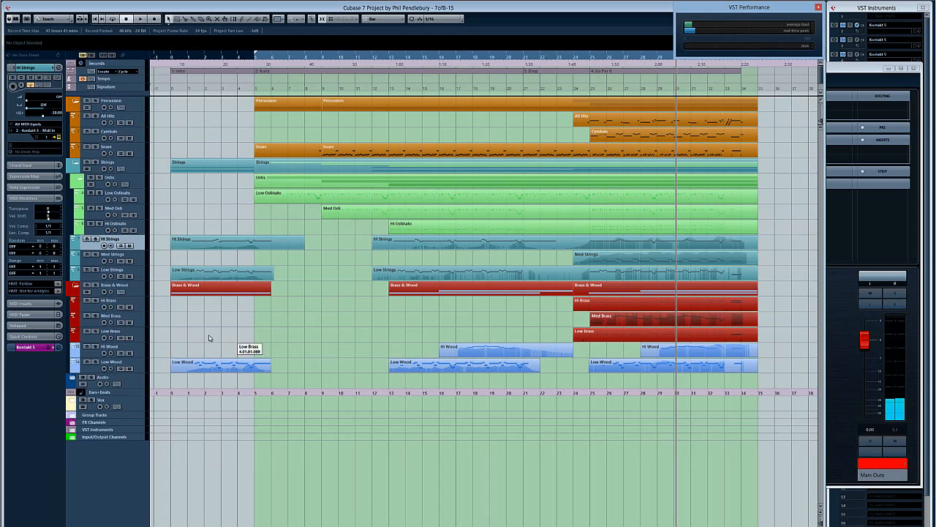
# Step: Select the Med Brass track, examine the Albion brass patches in the third Kontakt 5 instance, and close the instrument window
pyautogui.click(160, 316)
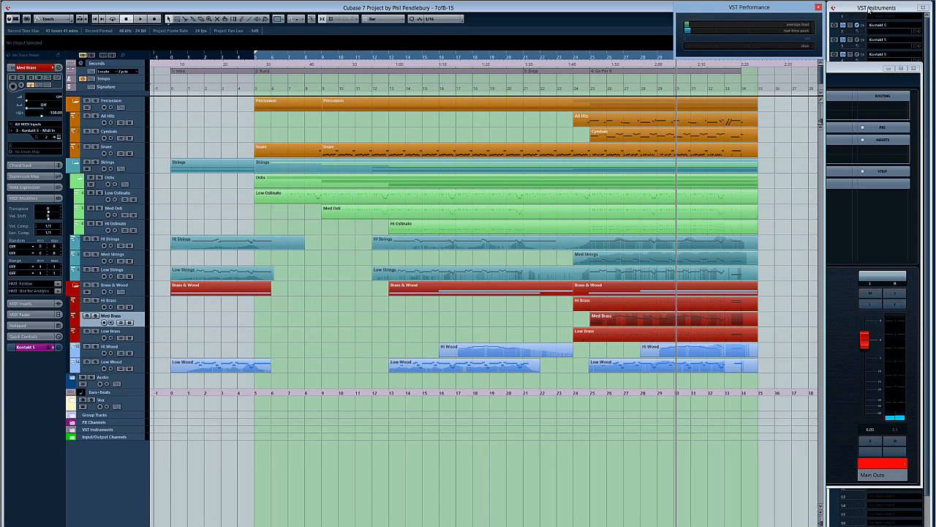
pyautogui.click(869, 10)
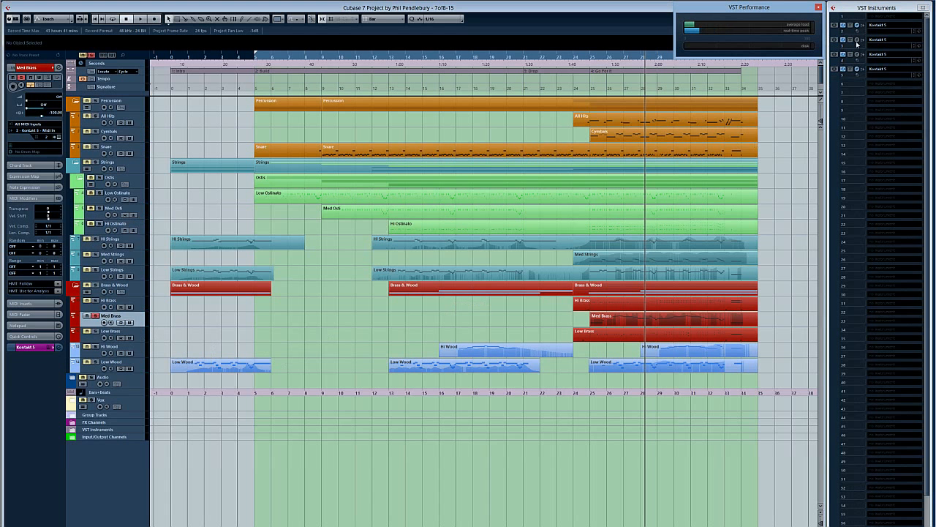
pyautogui.click(857, 41)
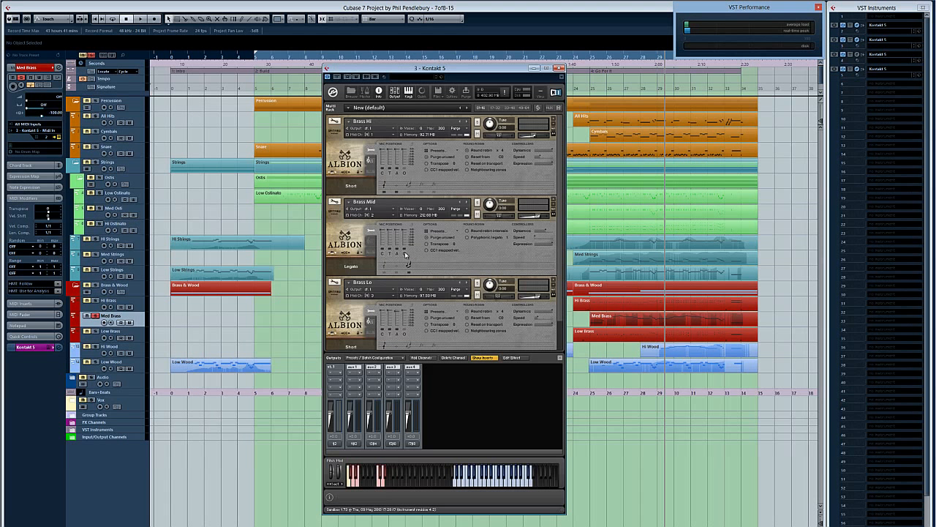
pyautogui.click(560, 69)
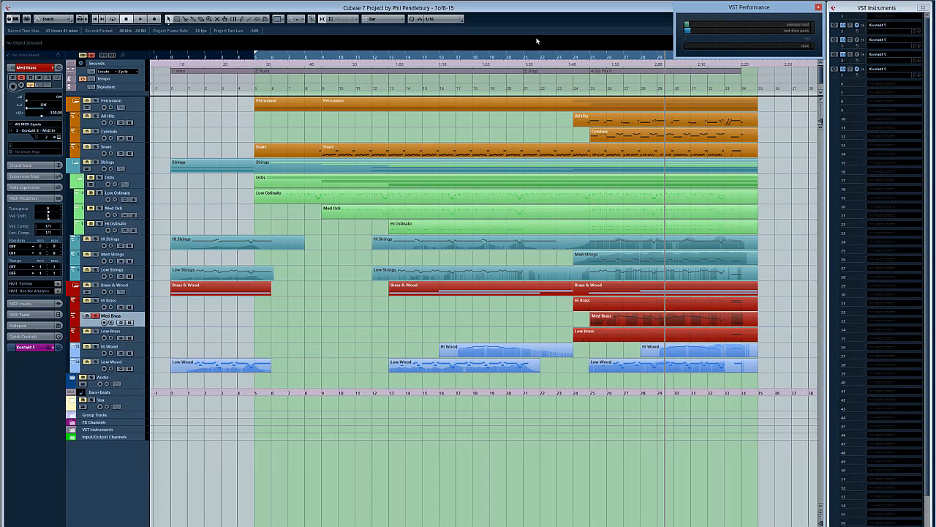
# Step: Play the All Hits part from about bar 25 in the Key Editor, examining its notes and velocities, and close the editor
pyautogui.doubleClick(595, 124)
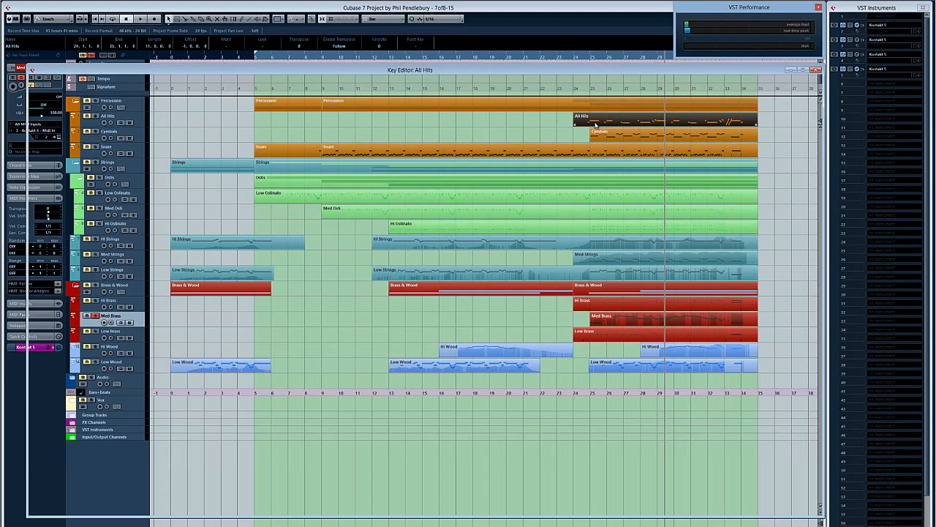
pyautogui.click(204, 112)
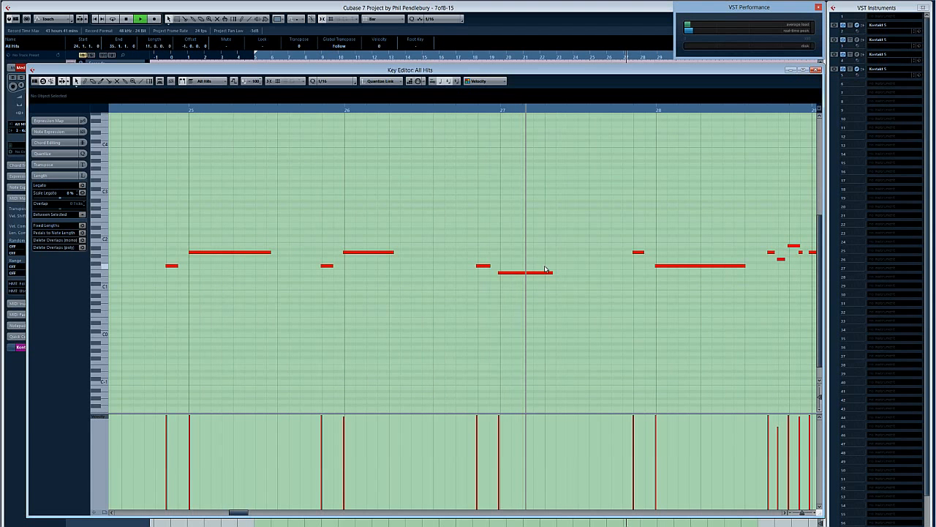
pyautogui.press('space')
pyautogui.press('Return')
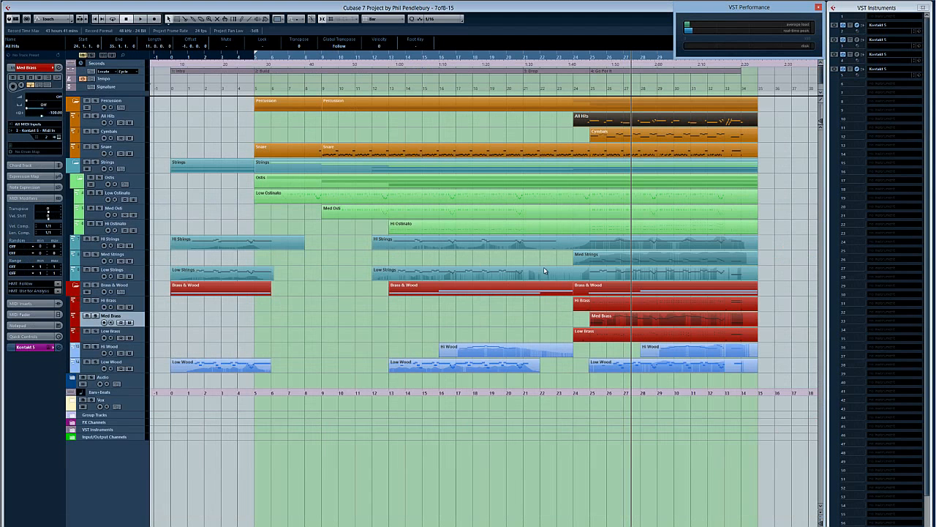
# Step: Select the long Snare part and play the ending of the arrangement from about bar 32 with all tracks
pyautogui.click(597, 155)
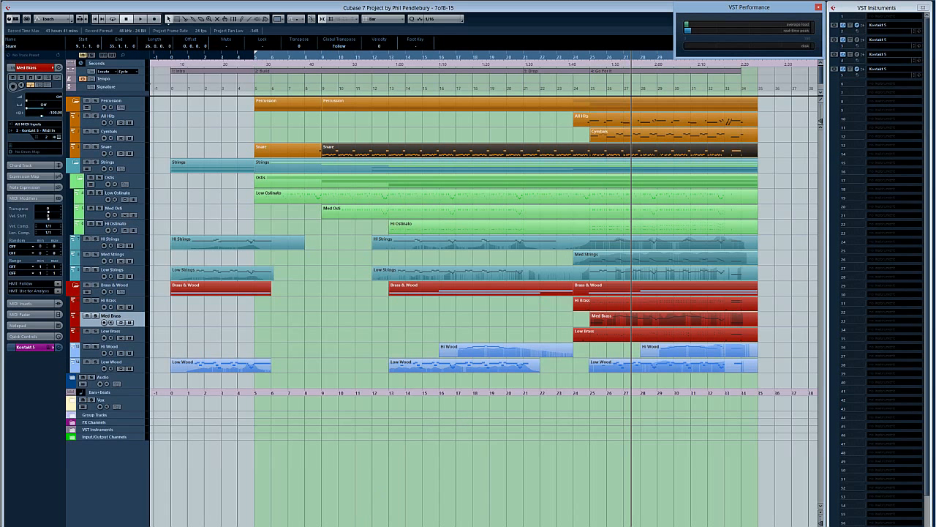
pyautogui.hscroll(3, 567, 111)
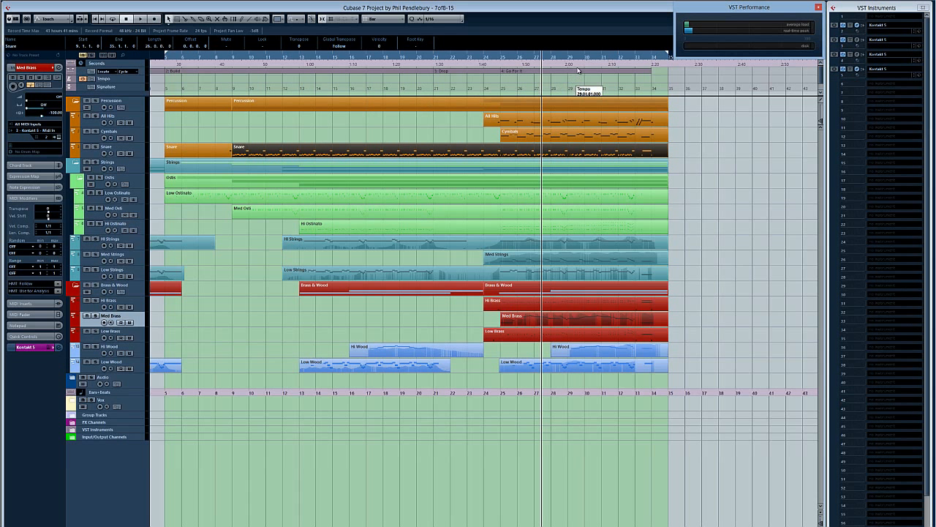
pyautogui.click(619, 60)
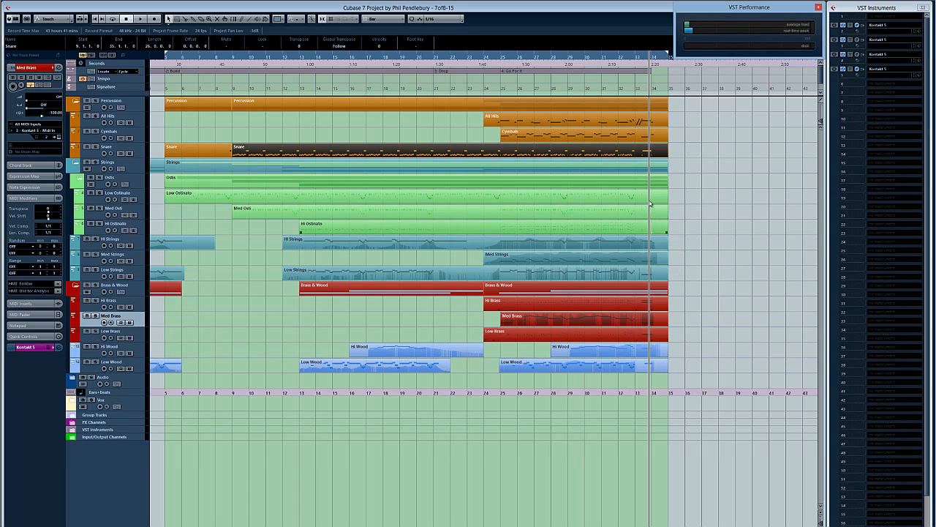
pyautogui.click(625, 57)
pyautogui.press('space')
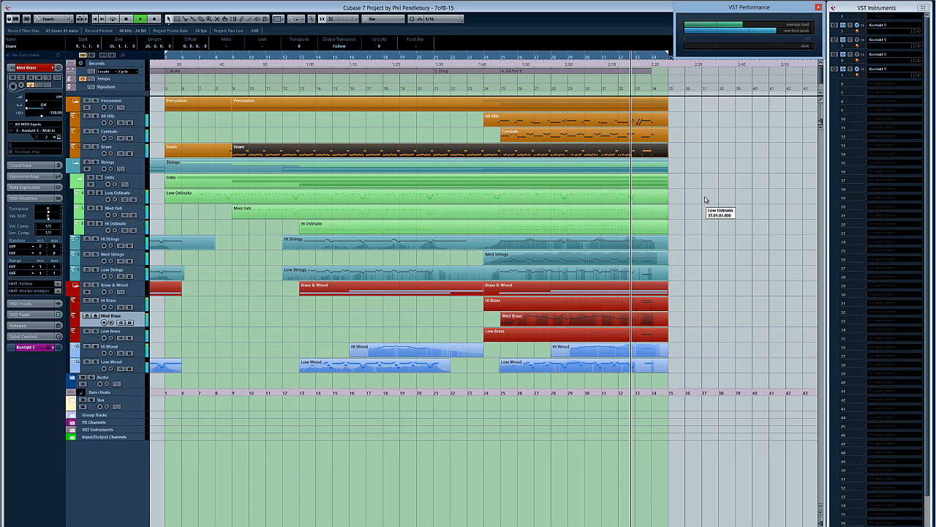
pyautogui.press('space')
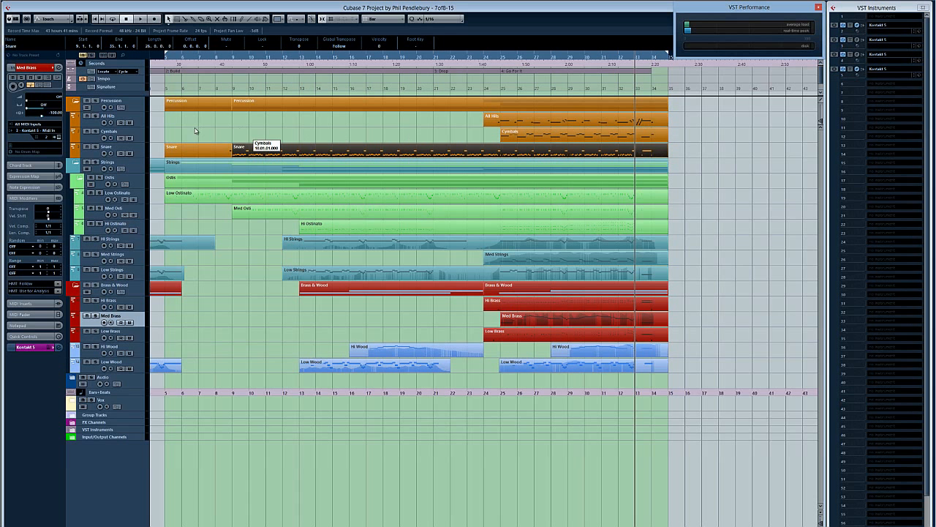
# Step: Solo the All Hits track, examine and play its rising runs around bar 33 in the Key Editor, close it, and clear the selection
pyautogui.click(95, 117)
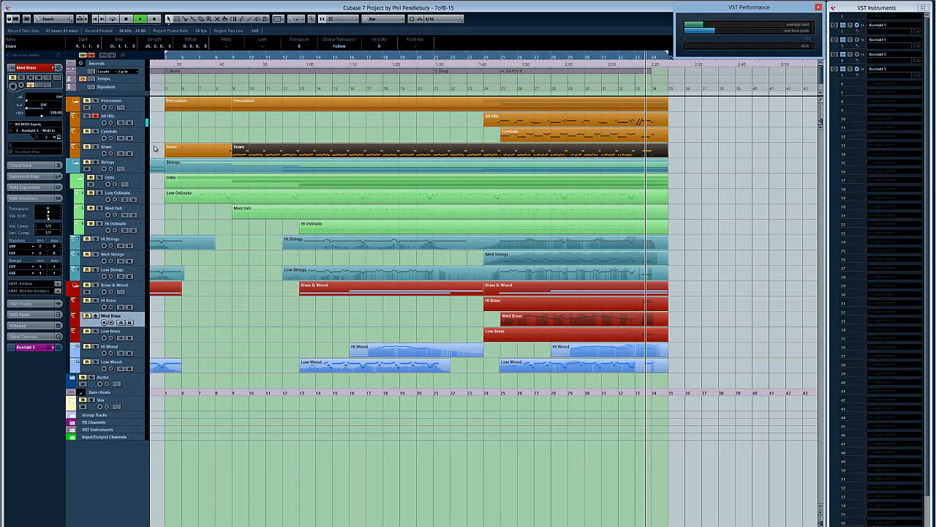
pyautogui.press('space')
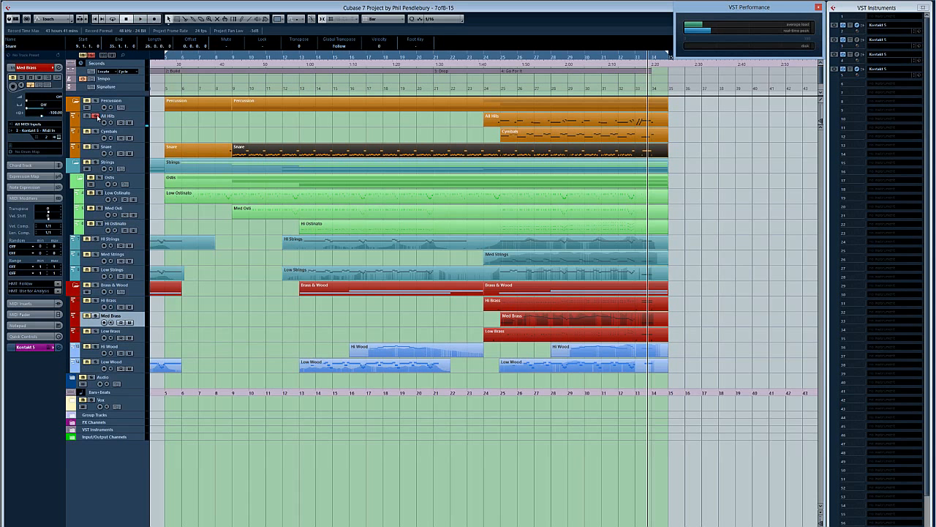
pyautogui.doubleClick(647, 123)
pyautogui.press('KP_Subtract')
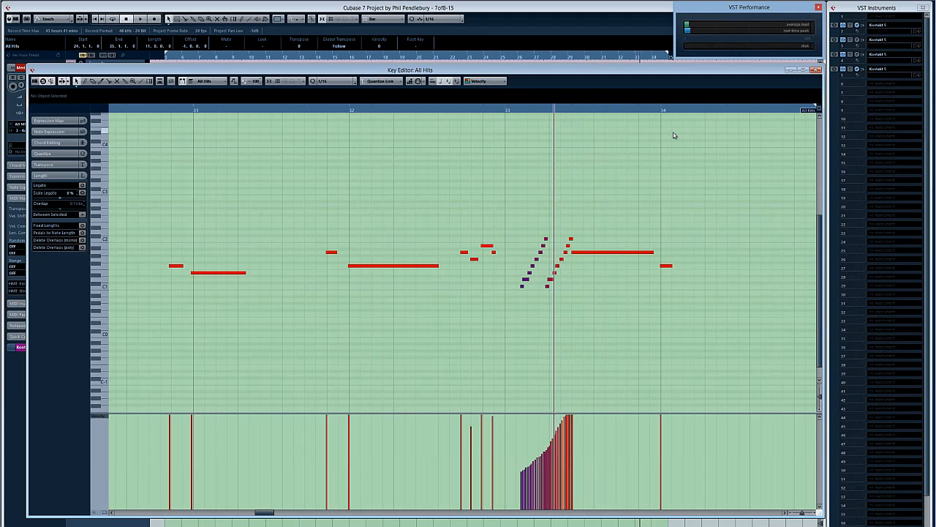
pyautogui.press('space')
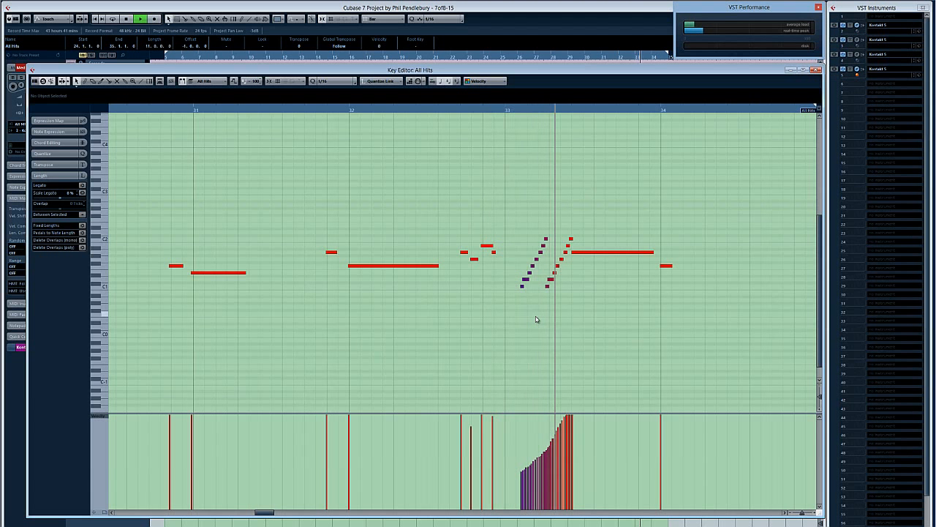
pyautogui.press('space')
pyautogui.press('Escape')
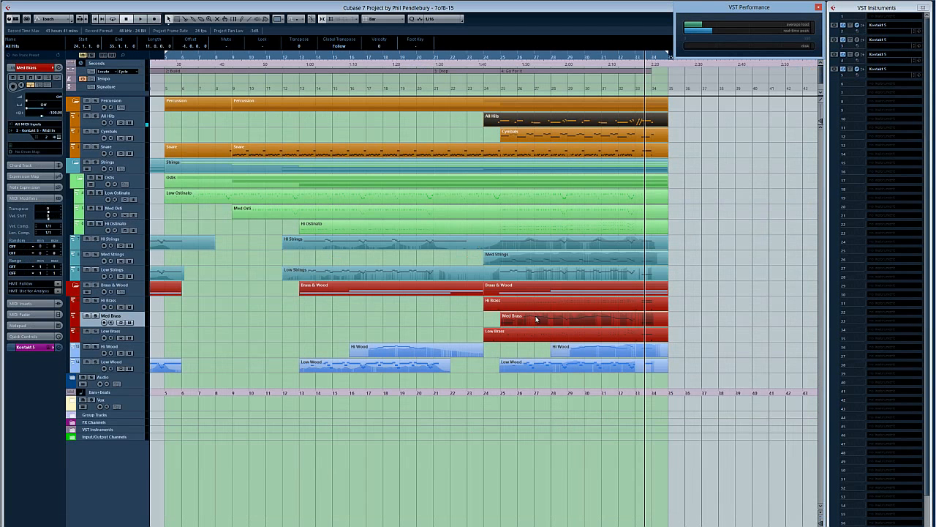
pyautogui.click(747, 258)
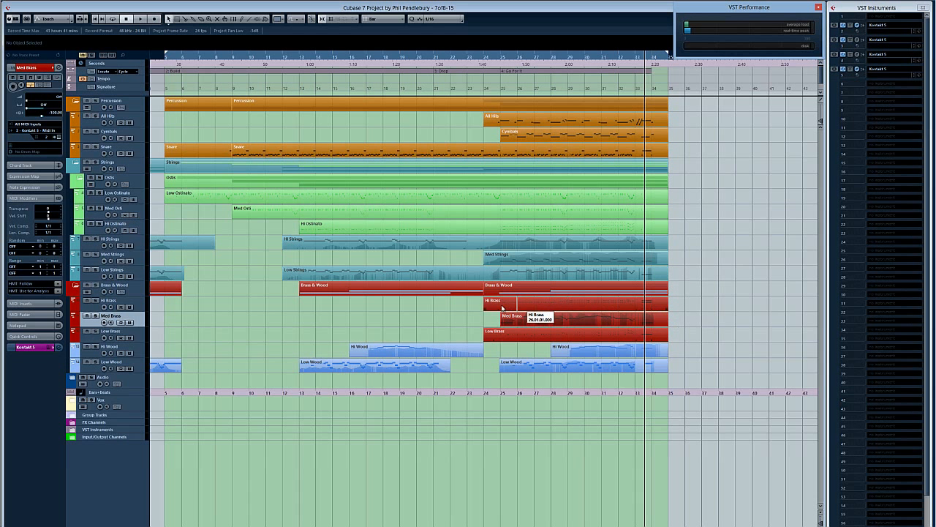
# Step: Solo the Hi Brass track and play its part from bar 25 in the Key Editor to examine the repeated notes
pyautogui.click(96, 301)
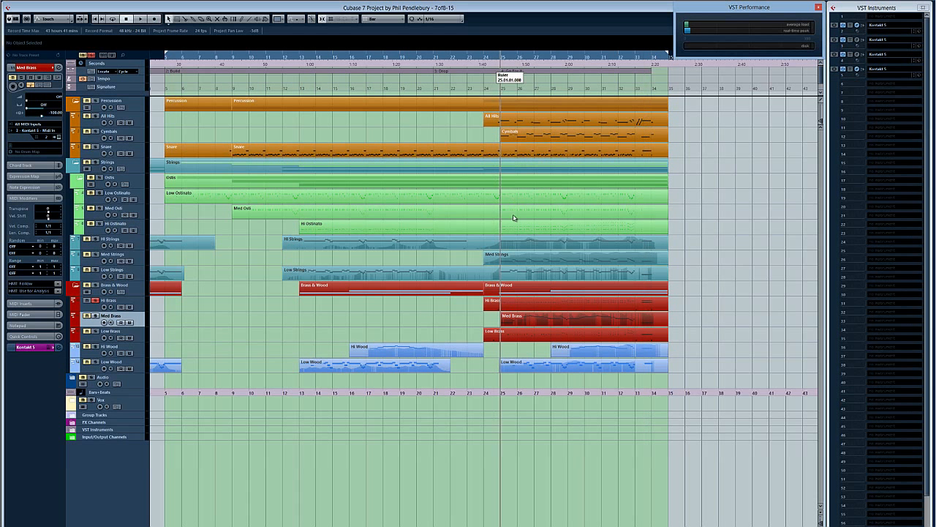
pyautogui.doubleClick(521, 302)
pyautogui.press('KP_Subtract')
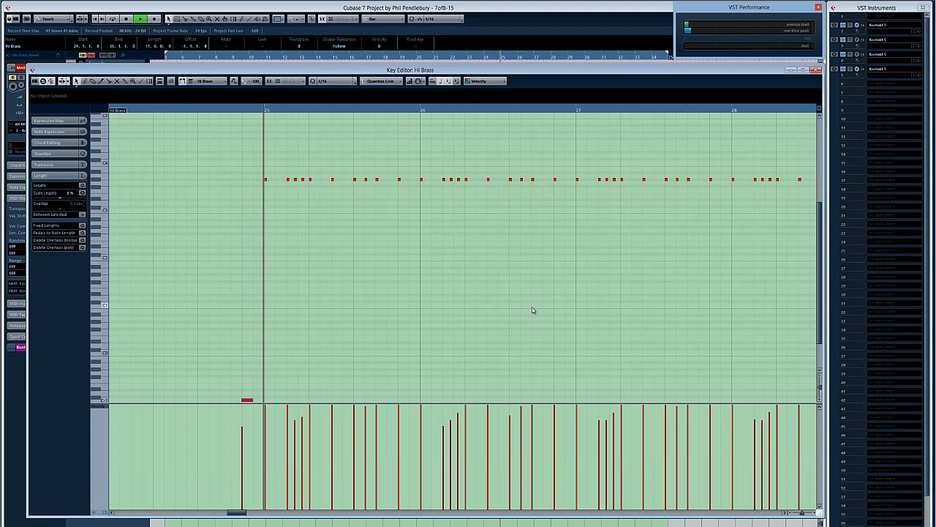
# Step: Play the closing sustained Hi Brass notes from about bar 33 in the Key Editor, close it, and clear the selection
pyautogui.moveTo(237, 510); pyautogui.dragTo(271, 517)
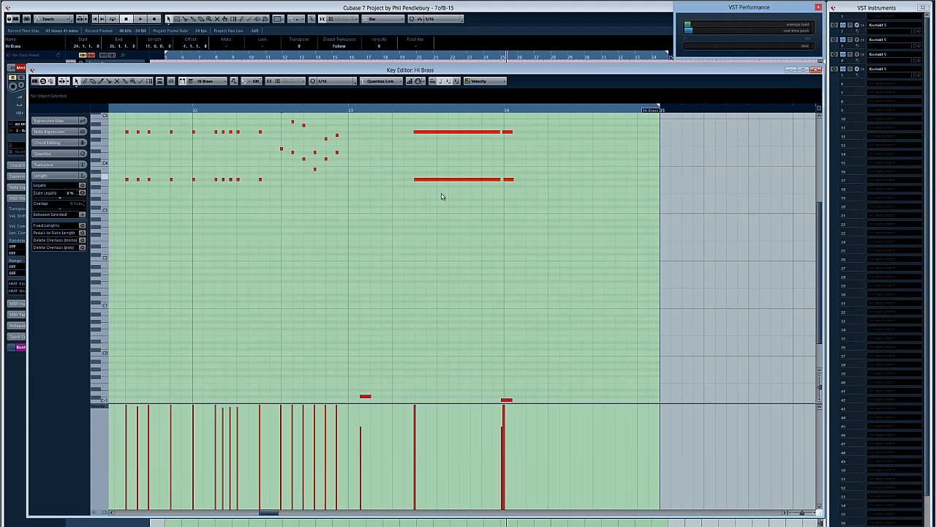
pyautogui.scroll(2, 439, 194)
pyautogui.click(337, 111)
pyautogui.scroll(-2, 370, 175)
pyautogui.press('space')
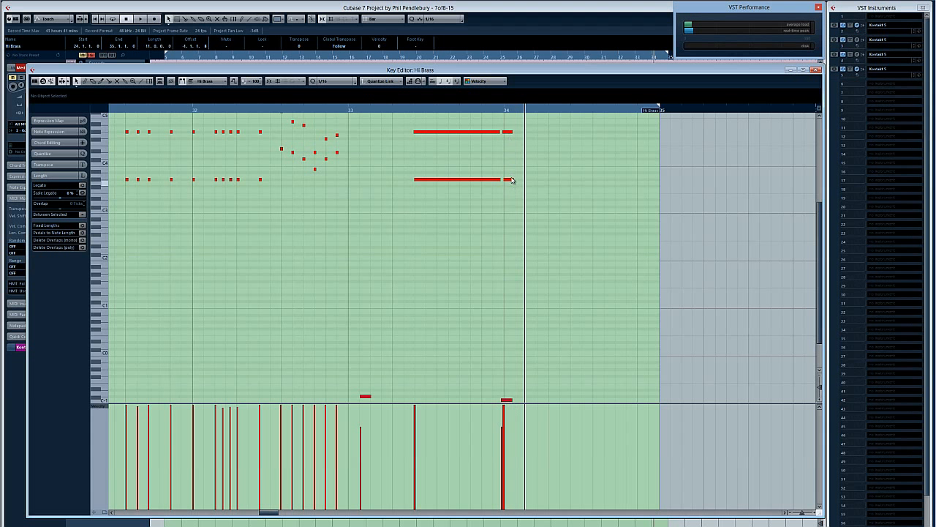
pyautogui.press('Escape')
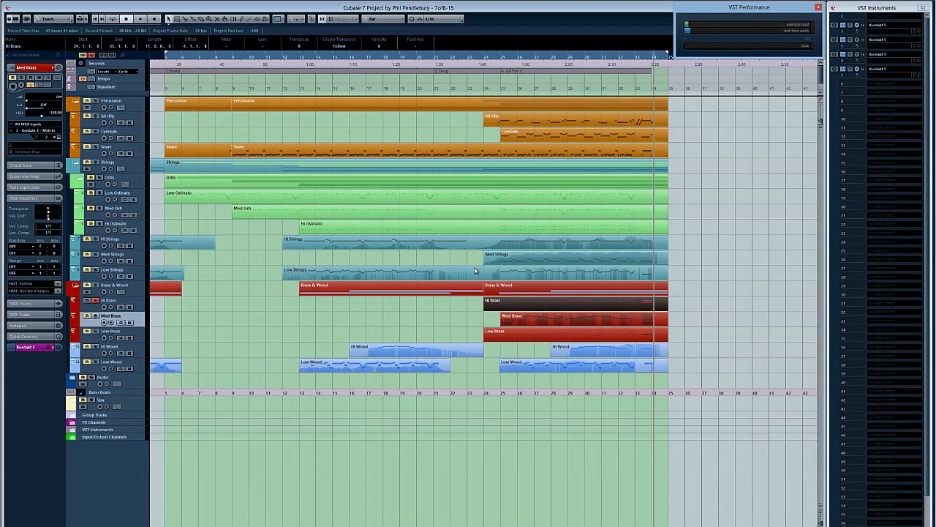
pyautogui.click(735, 251)
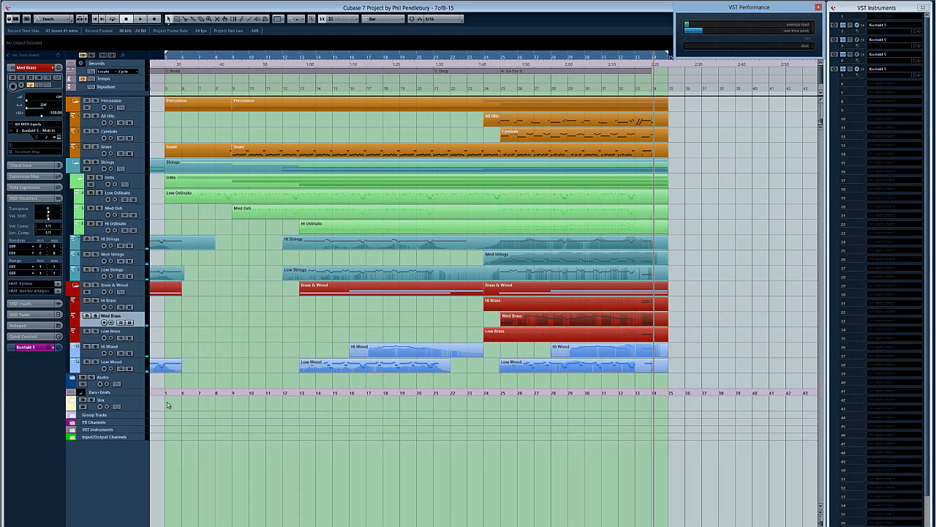
# Step: Return to the start of the arrangement and play it from the intro with all tracks
pyautogui.hscroll(-5, 410, 241)
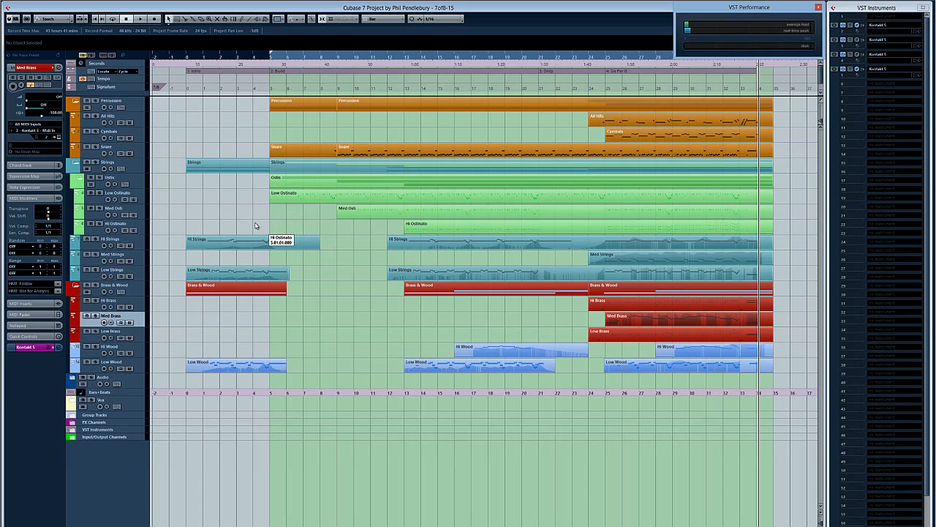
pyautogui.press('space')
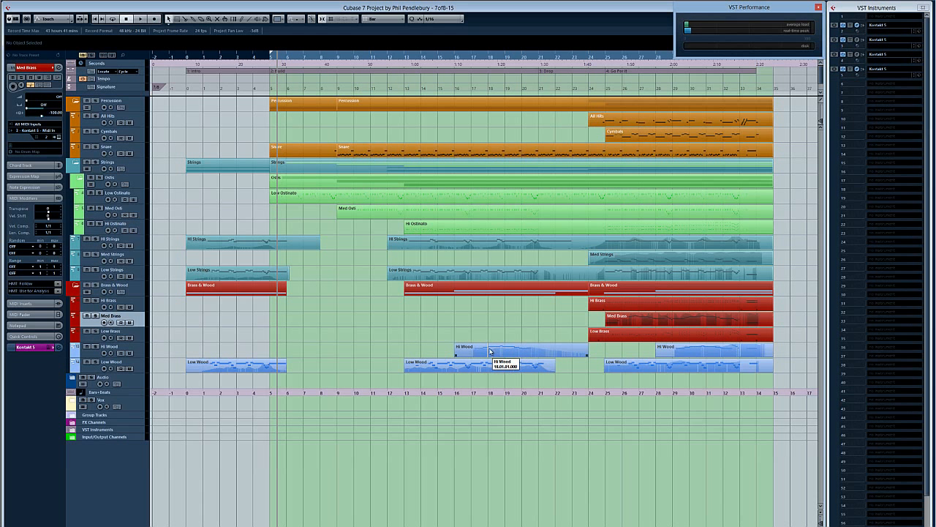
pyautogui.hotkey('shift', '1')
pyautogui.press('space')
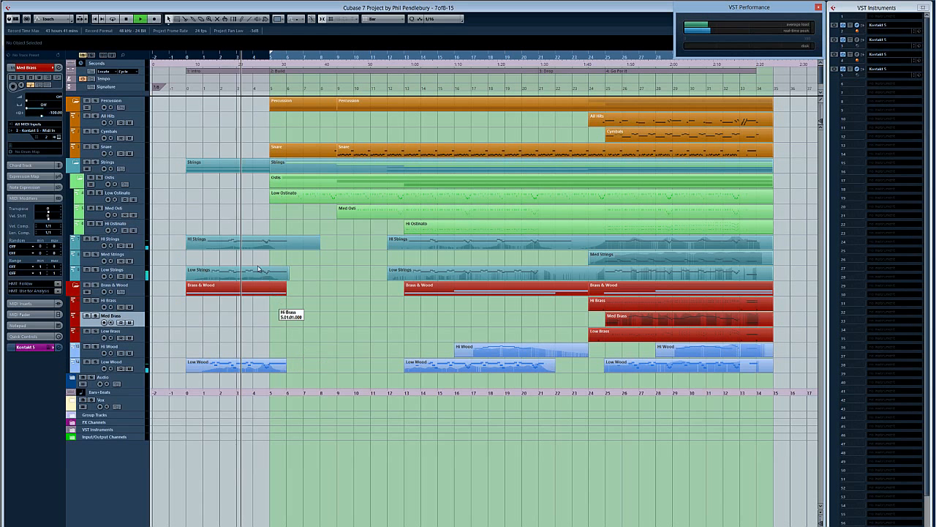
# Step: Open the intro Hi Strings part in the Key Editor and examine its notes and the dynamics curve shaping bars 1 to 5
pyautogui.doubleClick(241, 245)
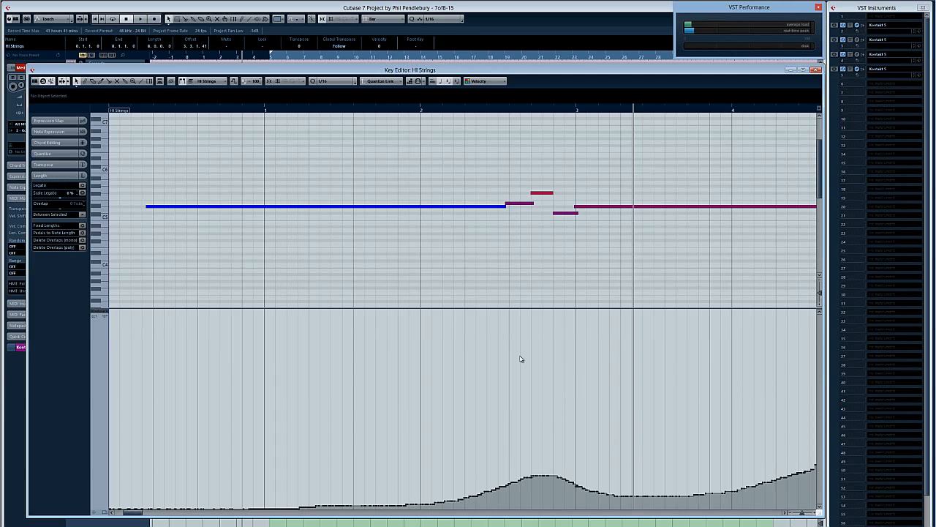
pyautogui.press('g')
pyautogui.press('g')
pyautogui.press('g')
pyautogui.press('g')
pyautogui.press('g')
pyautogui.press('g')
pyautogui.press('g')
pyautogui.press('g')
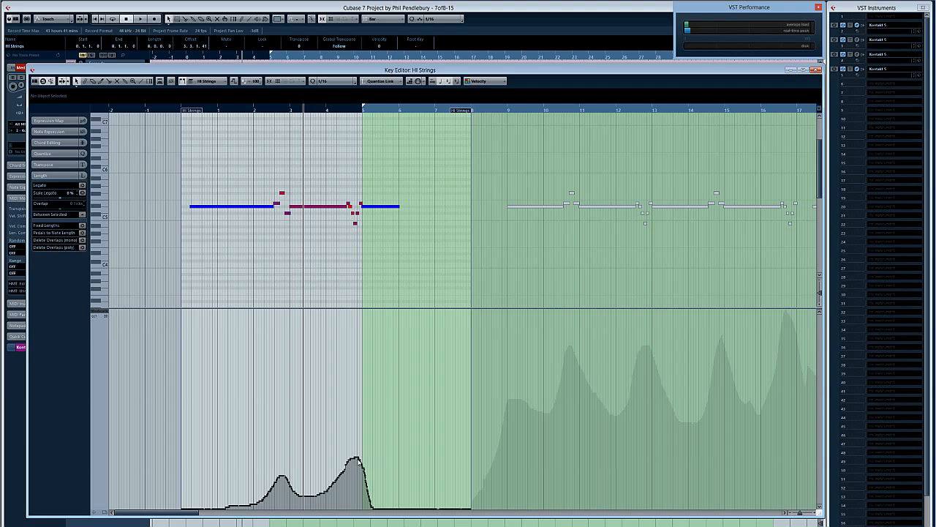
pyautogui.press('h')
pyautogui.press('h')
pyautogui.press('h')
pyautogui.press('h')
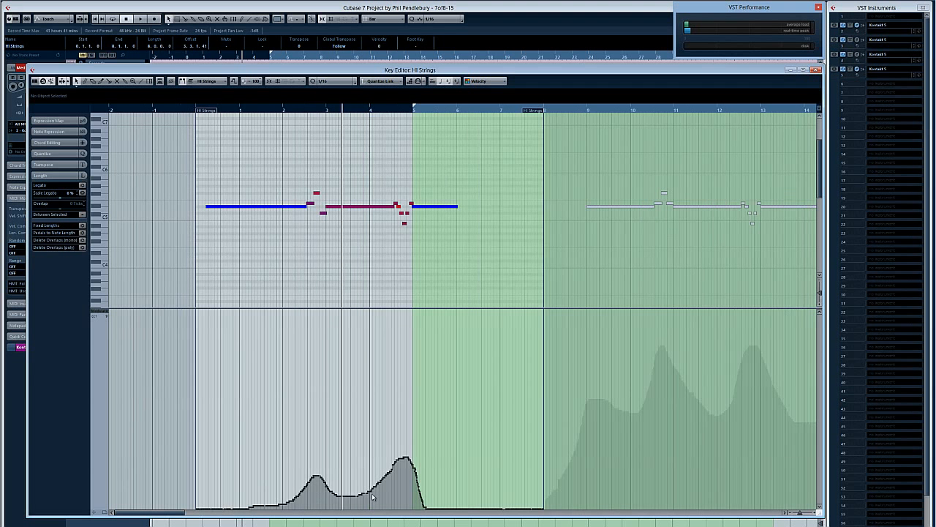
pyautogui.press('KP_Subtract')
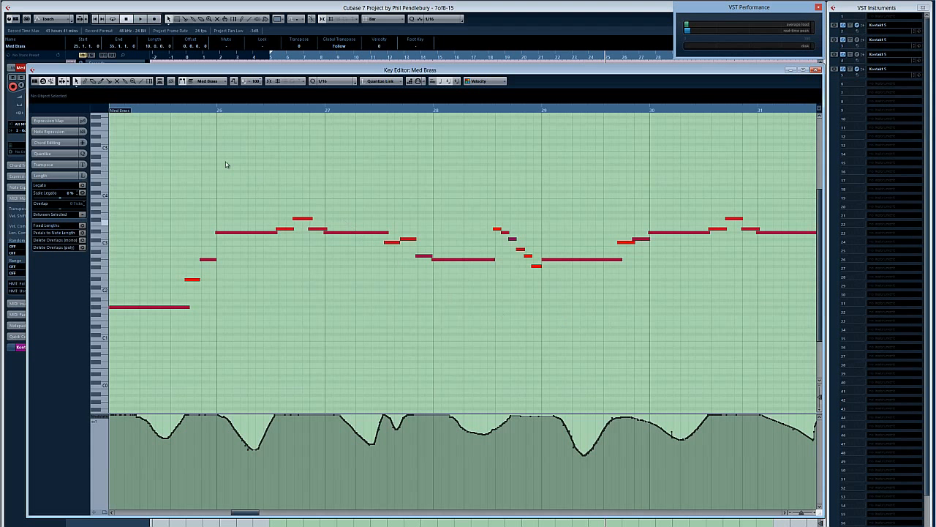
# Step: Play the Med Brass melody in the Key Editor, replay the falling run before bar 29, and close the editor
pyautogui.press('space')
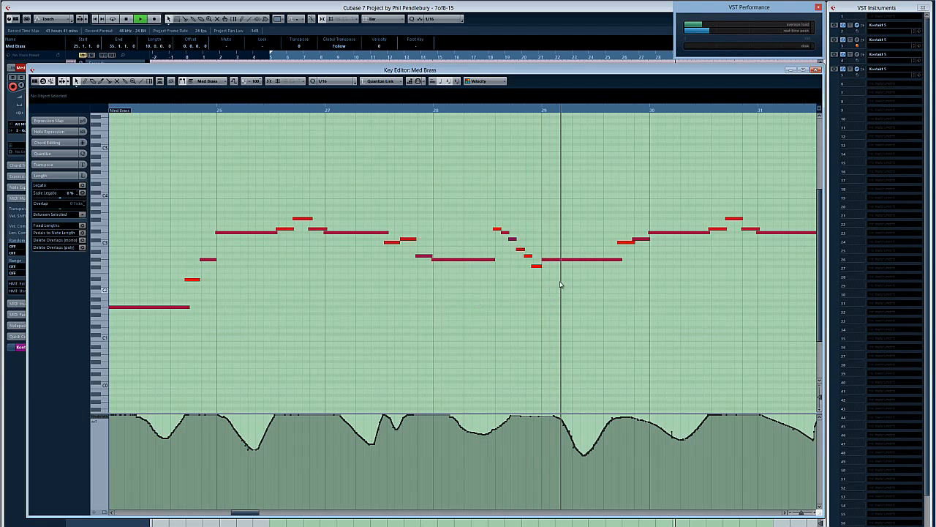
pyautogui.click(538, 266)
pyautogui.click(498, 110)
pyautogui.press('space')
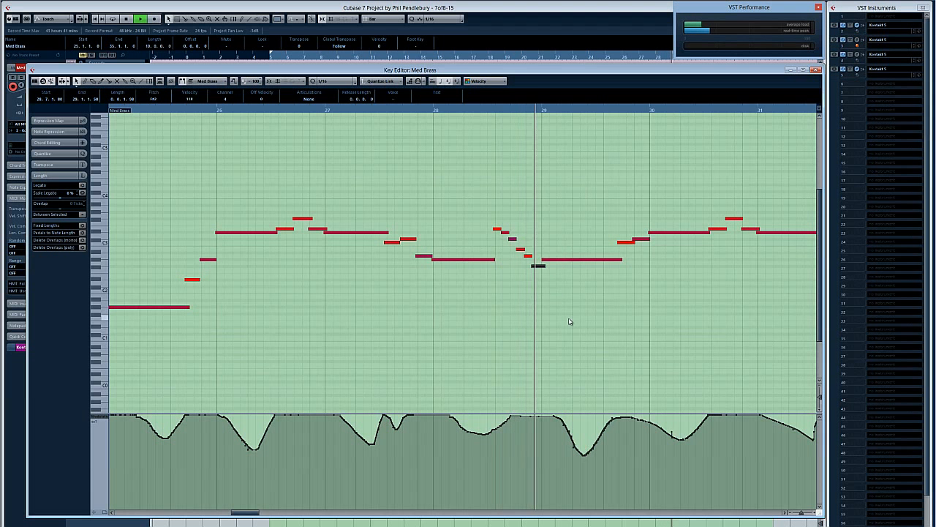
pyautogui.press('space')
pyautogui.hotkey('ctrl', 'w')
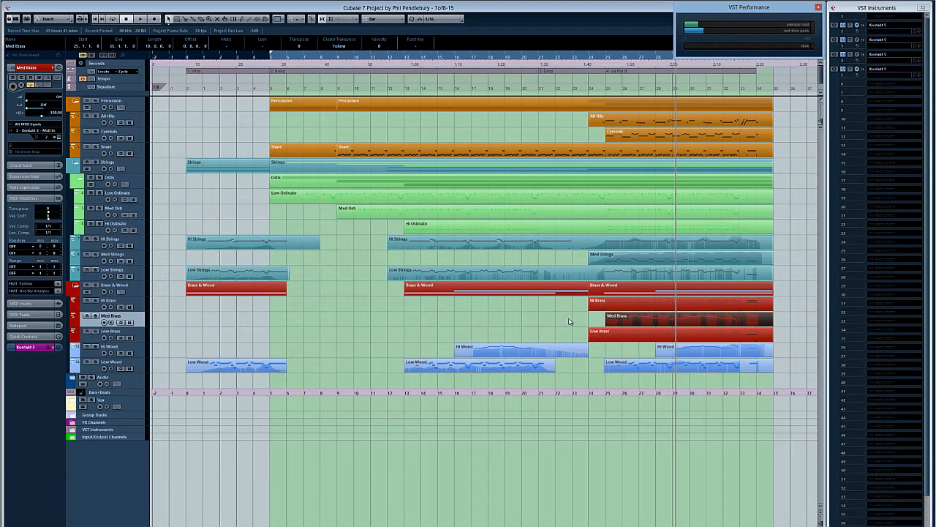
# Step: Clear the selection, view the Albion brass patches loaded in the third Kontakt 5 instrument, and close its window
pyautogui.click(383, 328)
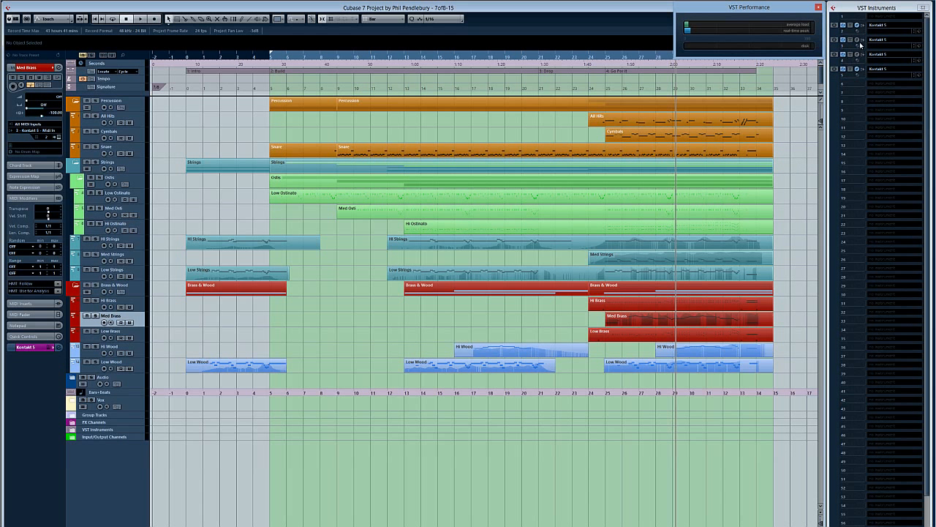
pyautogui.click(834, 55)
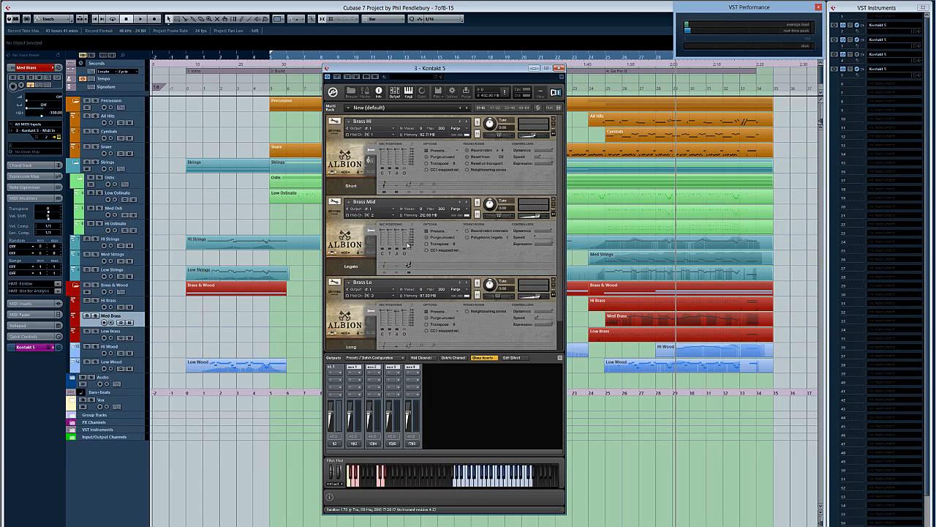
pyautogui.click(559, 69)
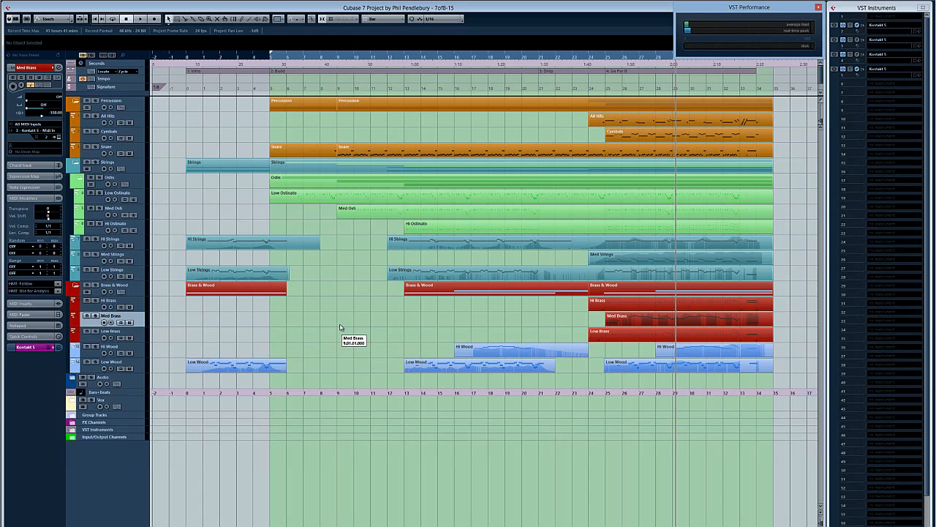
# Step: Open the group channel mixer, examine the Strings channel's EQ settings, and close them
pyautogui.press('F3')
pyautogui.click(389, 303)
pyautogui.moveTo(404, 291)
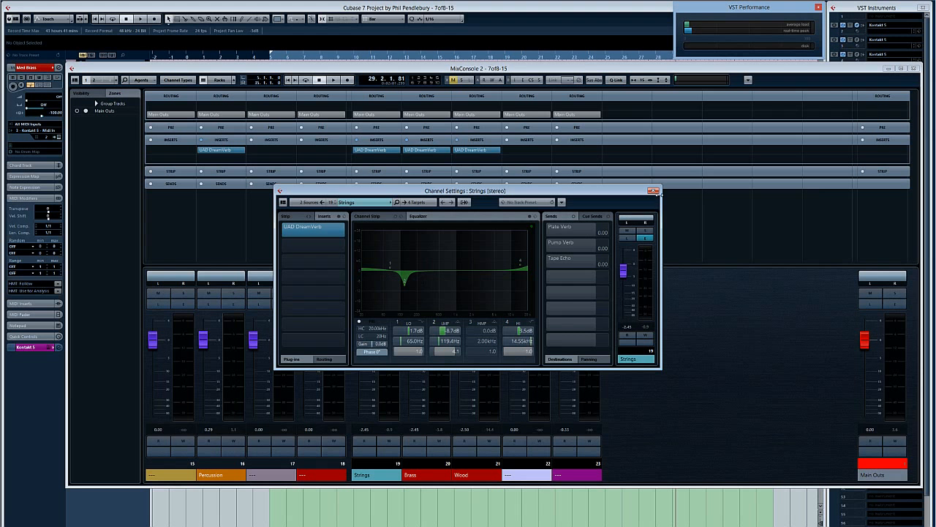
pyautogui.click(654, 191)
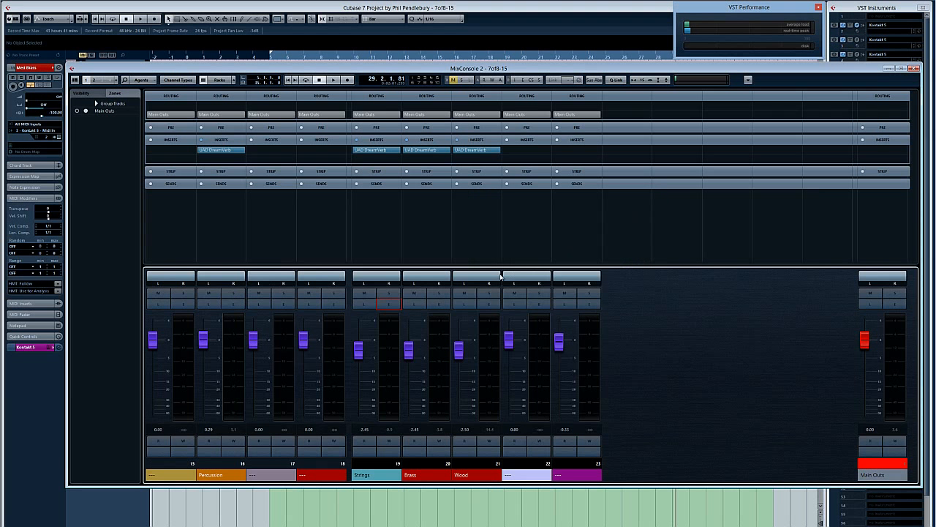
# Step: Examine the EQ settings of the Brass and Wood group channels one after the other, closing each window
pyautogui.click(440, 306)
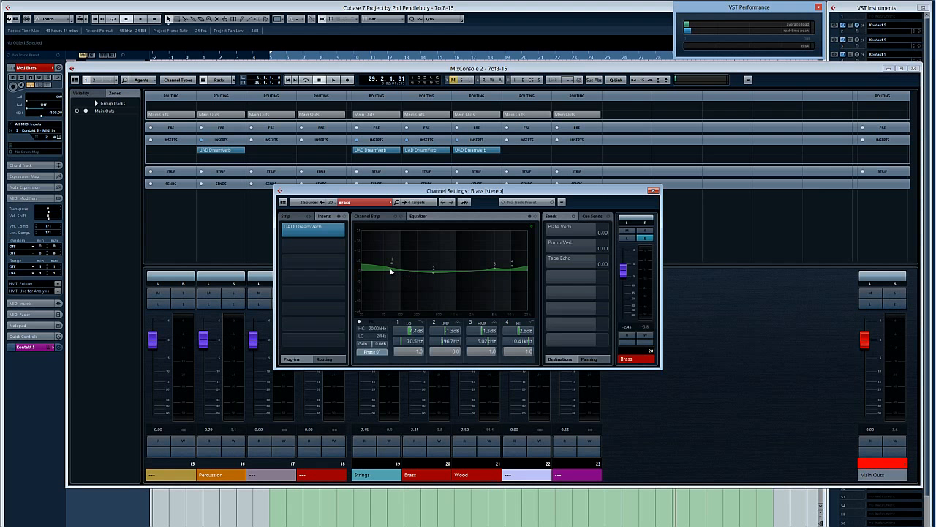
pyautogui.click(653, 192)
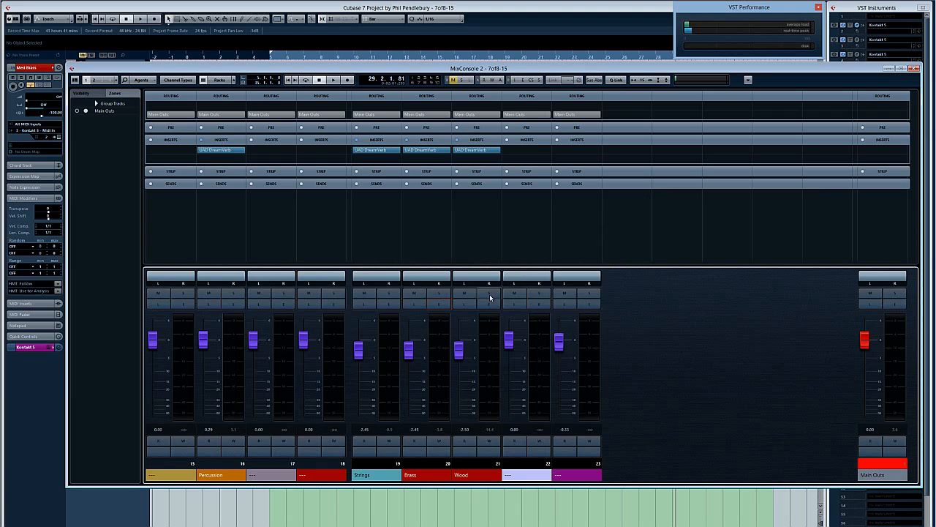
pyautogui.click(488, 308)
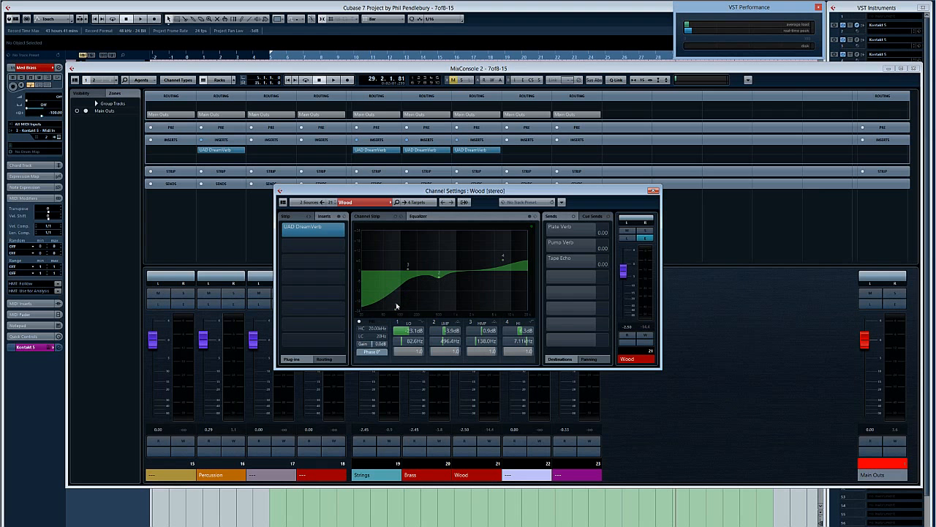
pyautogui.click(653, 192)
# Step: Examine the preset and mix amount of the UAD DreamVerb insert on the Strings group, and close the plug-in
pyautogui.click(381, 152)
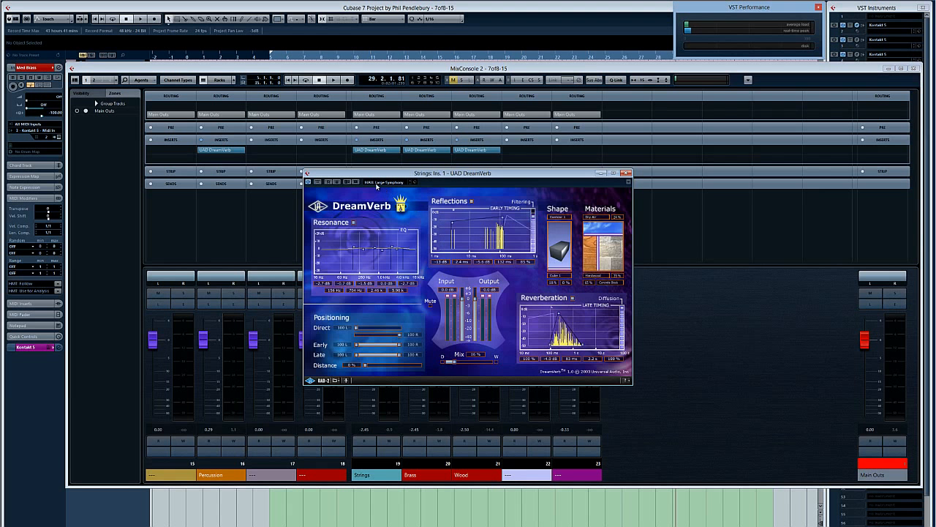
pyautogui.click(627, 173)
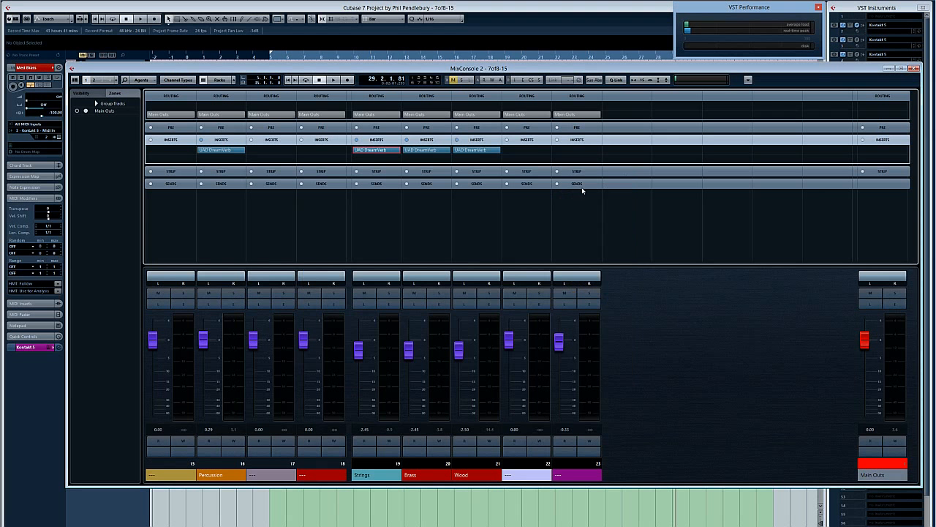
pyautogui.click(379, 152)
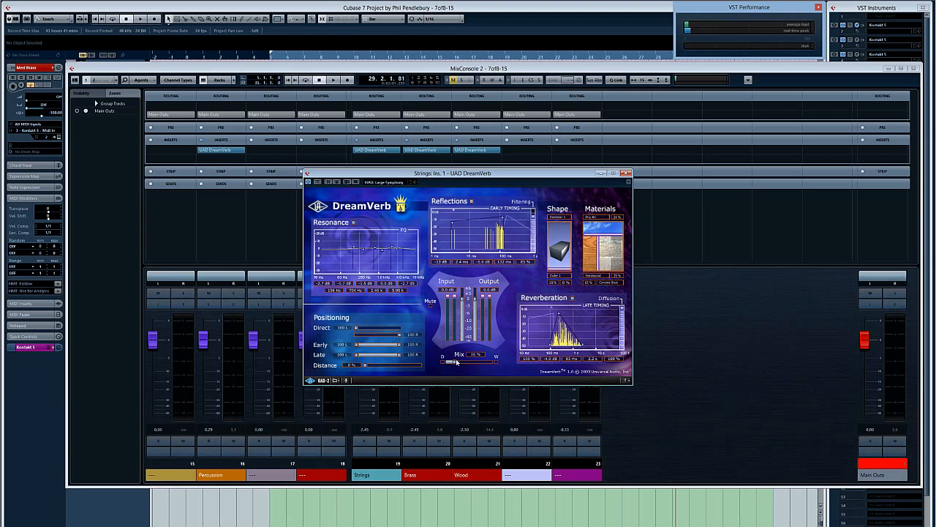
pyautogui.click(626, 173)
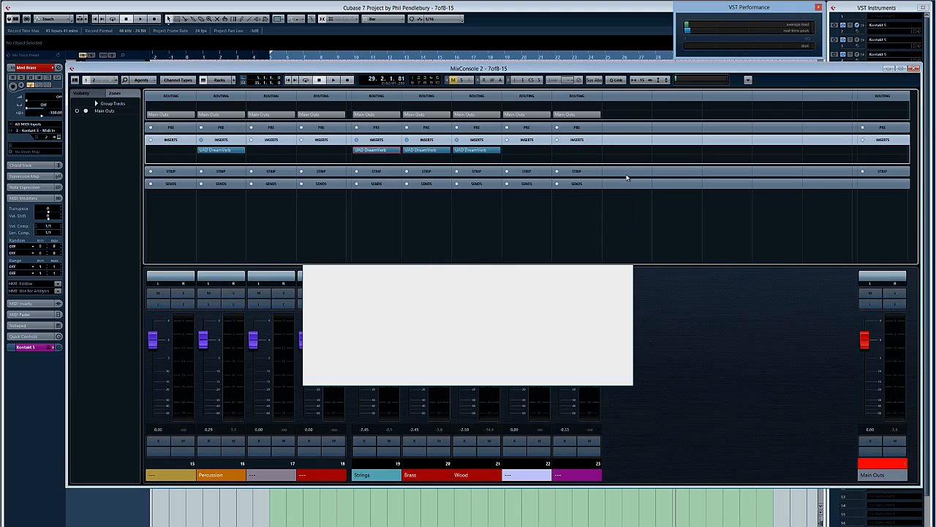
# Step: View the Percussion group's channel settings and its UAD DreamVerb insert, closing both windows
pyautogui.click(233, 306)
pyautogui.click(653, 191)
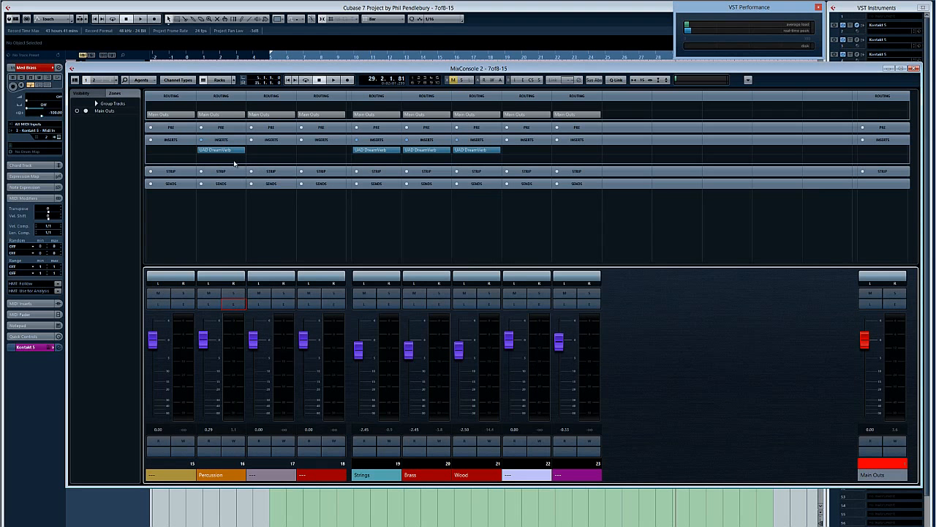
pyautogui.click(214, 151)
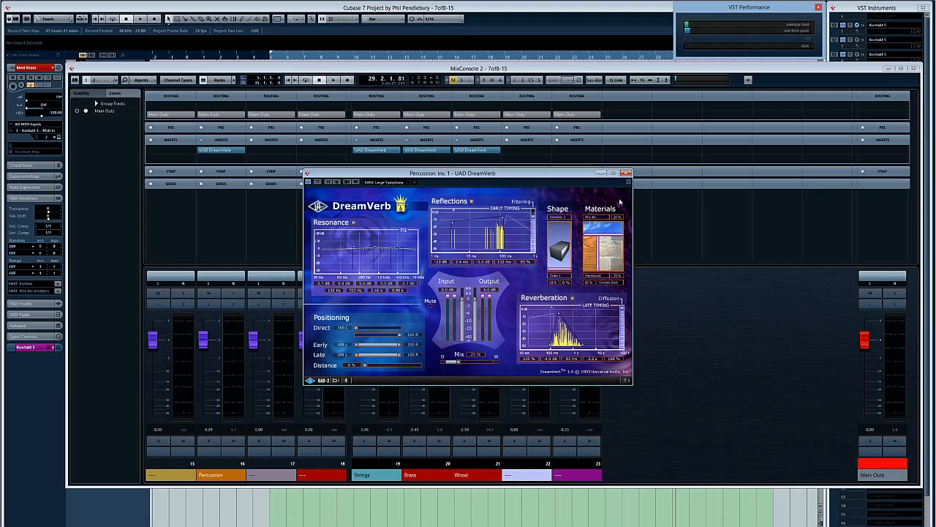
pyautogui.click(626, 173)
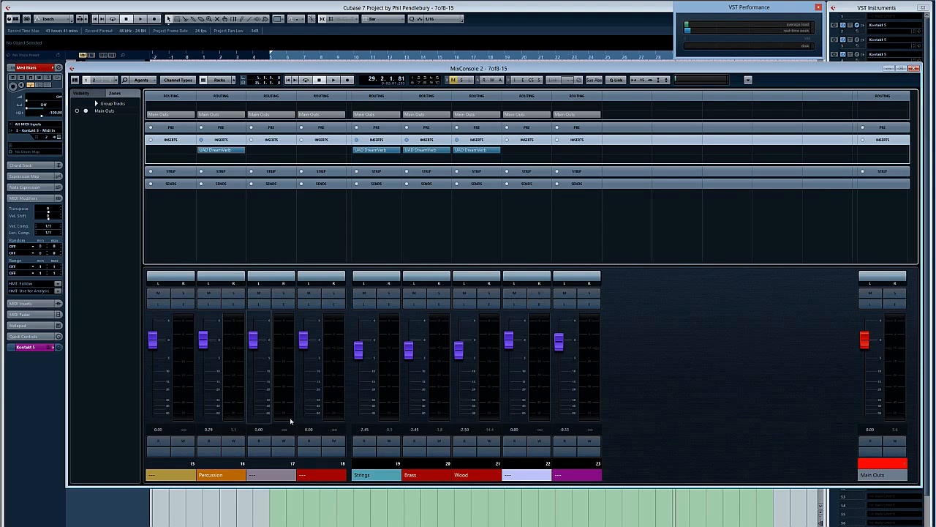
# Step: Compare the instrument channels in the main MixConsole with the group channels in MixConsole 2, and return to the project window
pyautogui.click(236, 505)
pyautogui.press('F3')
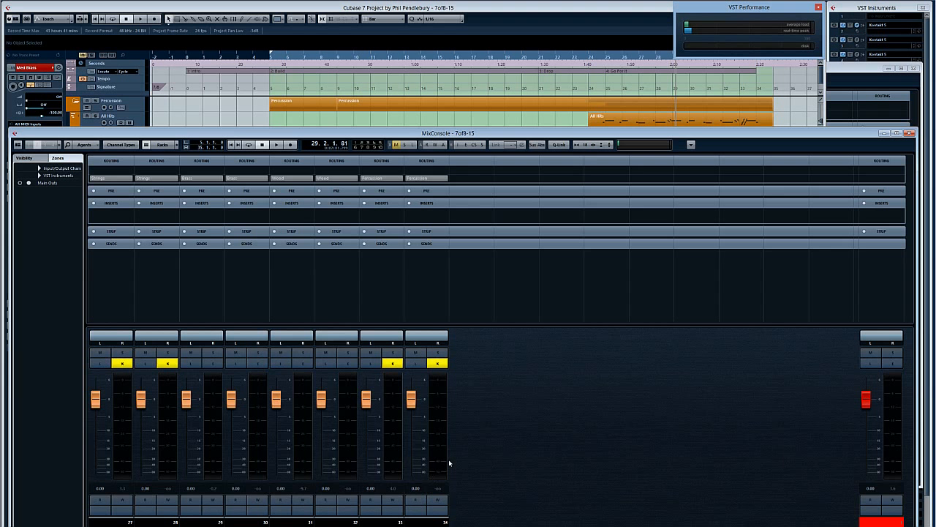
pyautogui.click(398, 121)
pyautogui.hotkey('ctrl', 'F3')
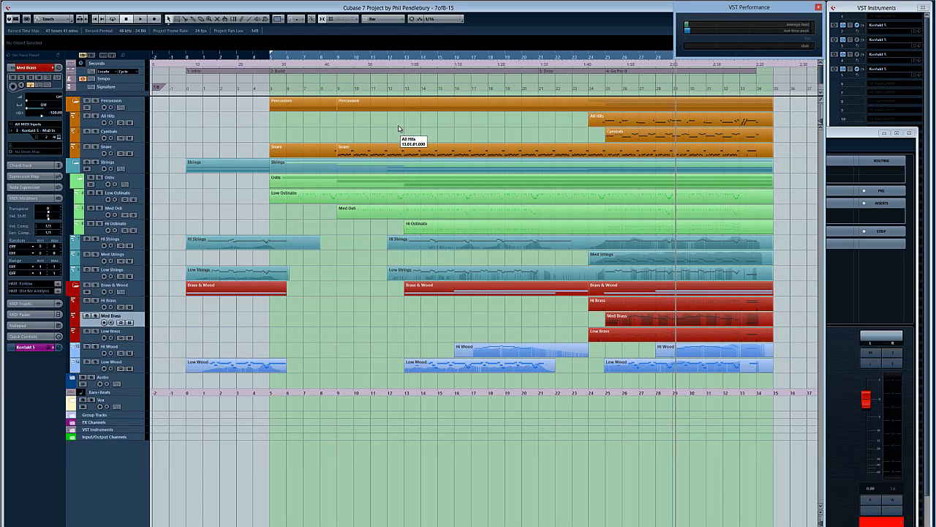
pyautogui.hotkey('ctrl', 'F3')
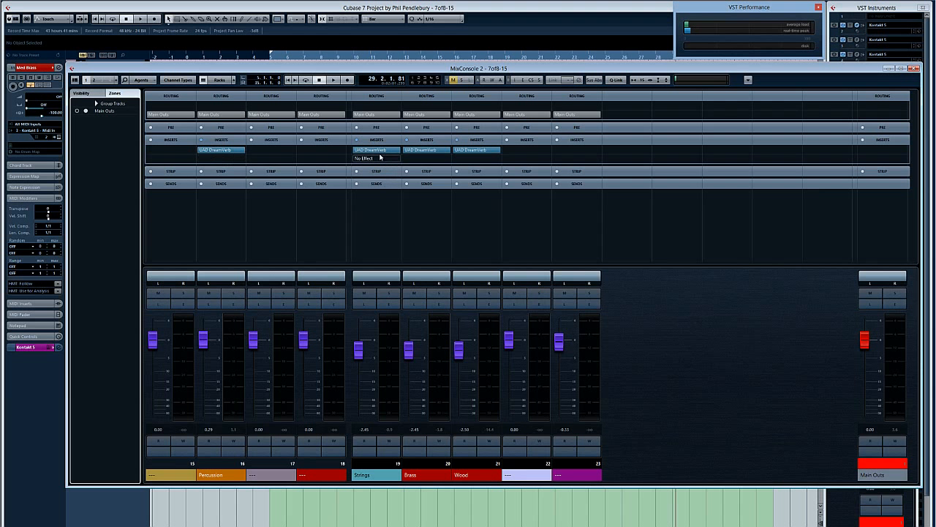
pyautogui.click(46, 397)
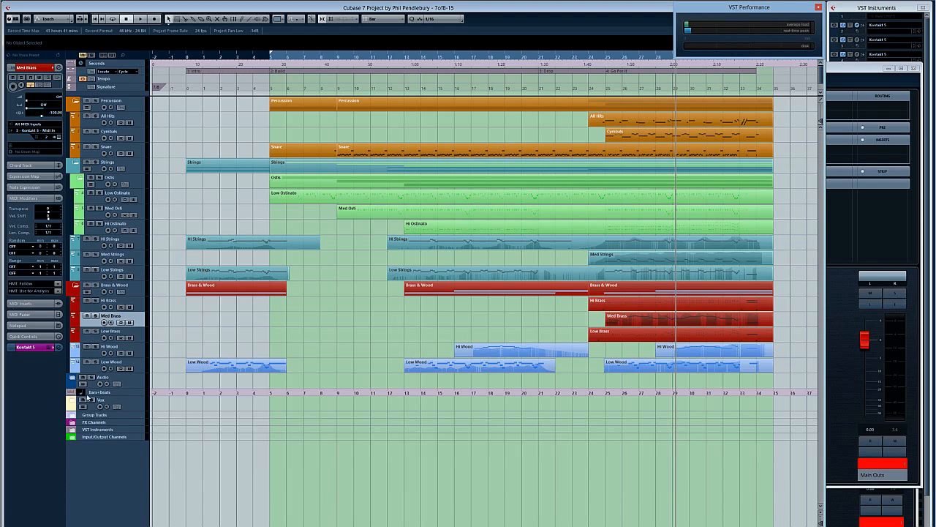
# Step: Play the full arrangement from about bar 23 and move the VST Performance window clear of the end of the ruler
pyautogui.click(566, 58)
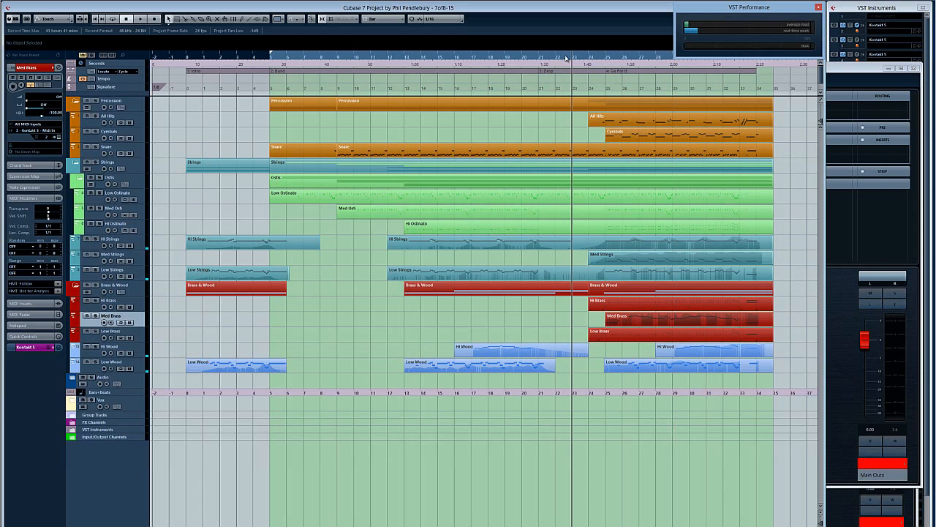
pyautogui.press('space')
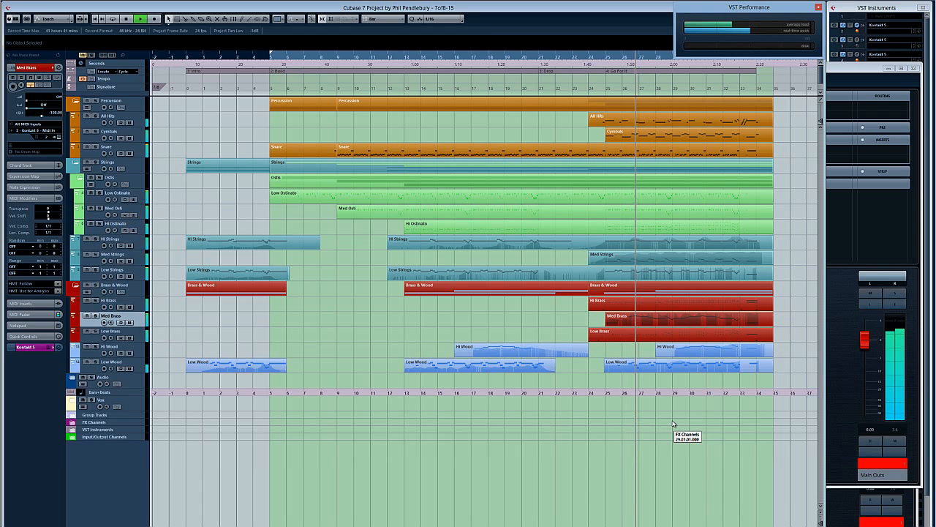
pyautogui.moveTo(690, 51); pyautogui.dragTo(763, 60)
# Step: Play the ending from about bar 32 with all tracks and set the playback position back to about bar 31
pyautogui.click(723, 57)
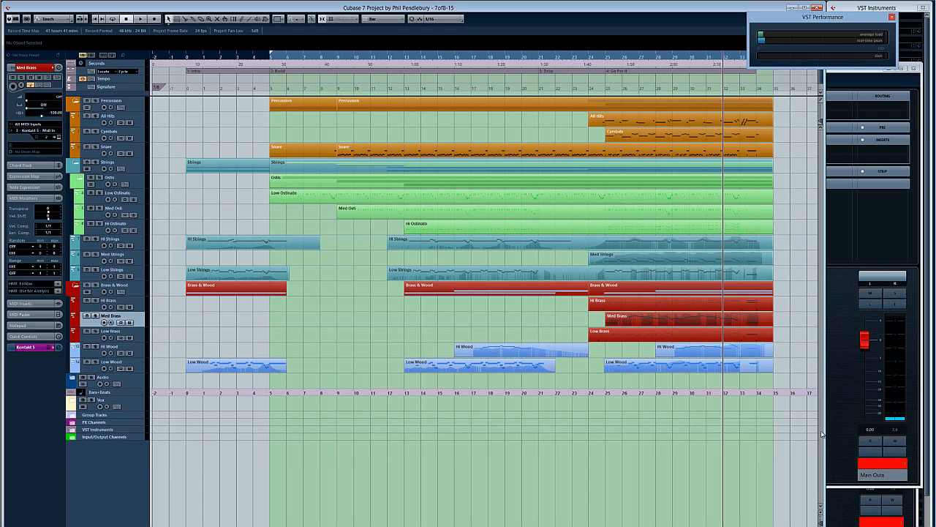
pyautogui.press('space')
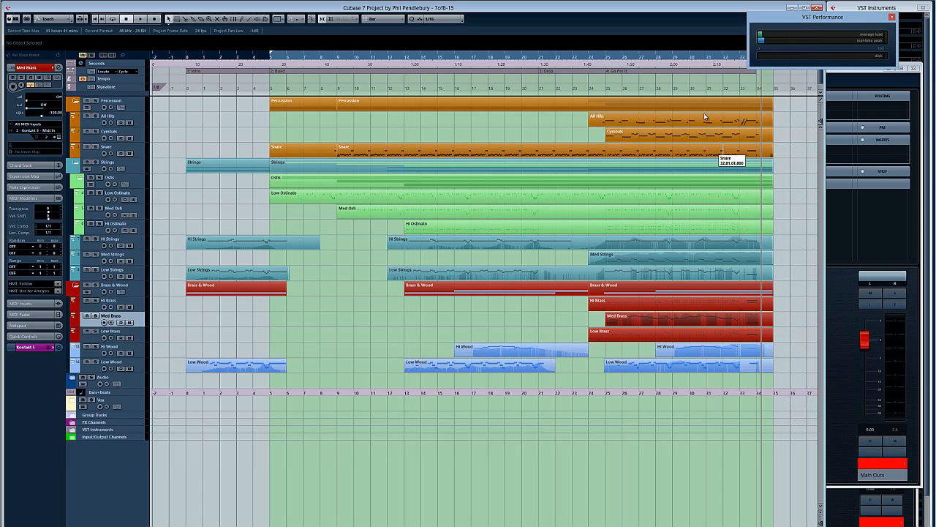
pyautogui.click(708, 58)
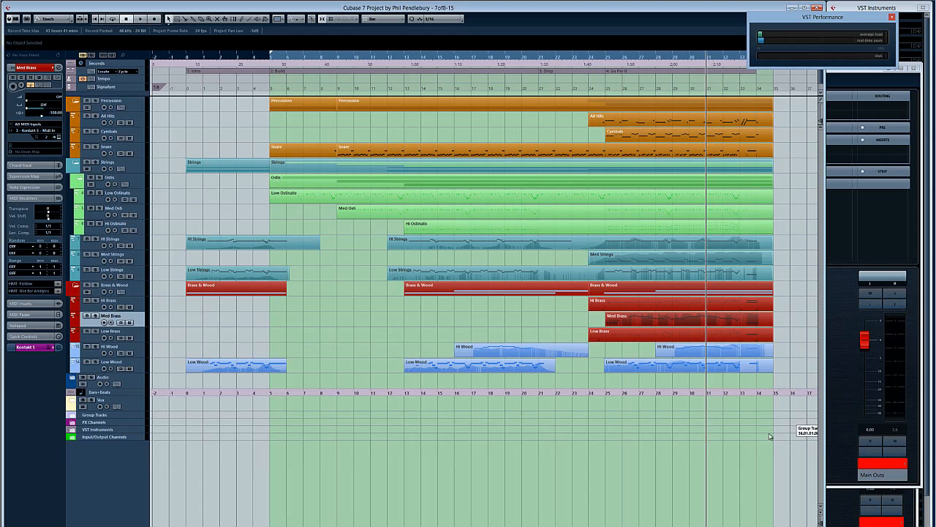